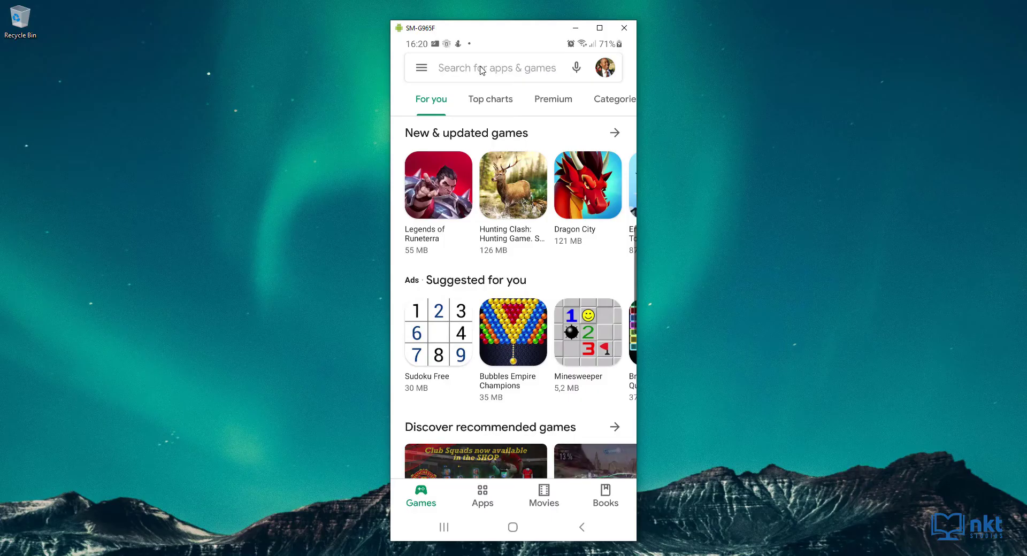
- Start a Play Store search for apps after the intro title card
{"action": "left_click", "coordinate": [480, 68]}
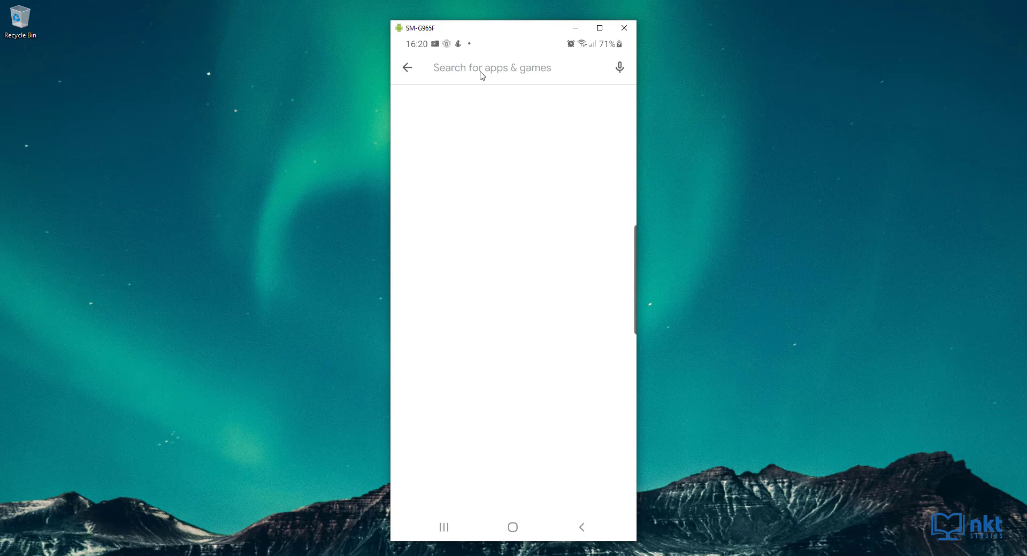
- Search the Play Store for WhatsApp Business and install it
{"action": "type", "text": "whatsapp business"}
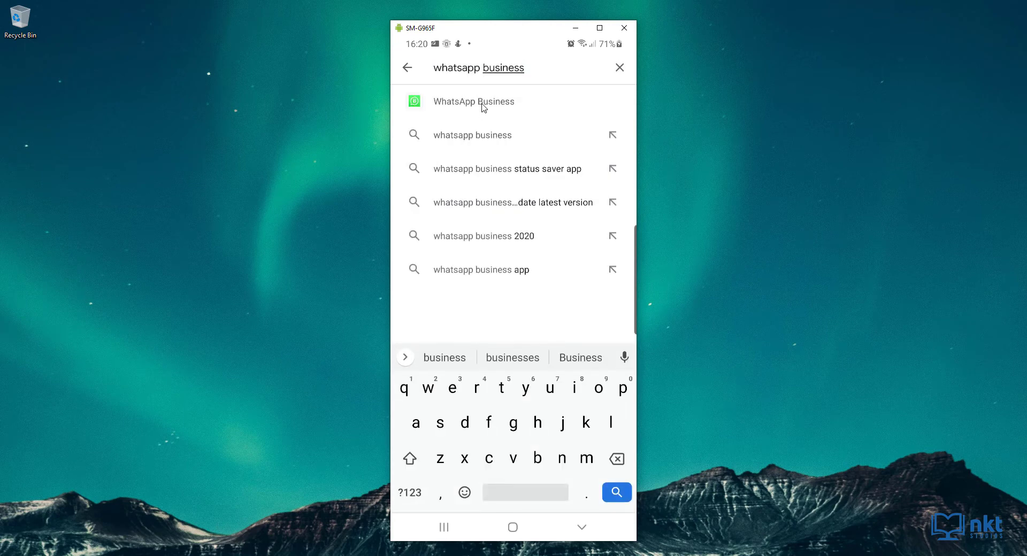
{"action": "left_click", "coordinate": [484, 107]}
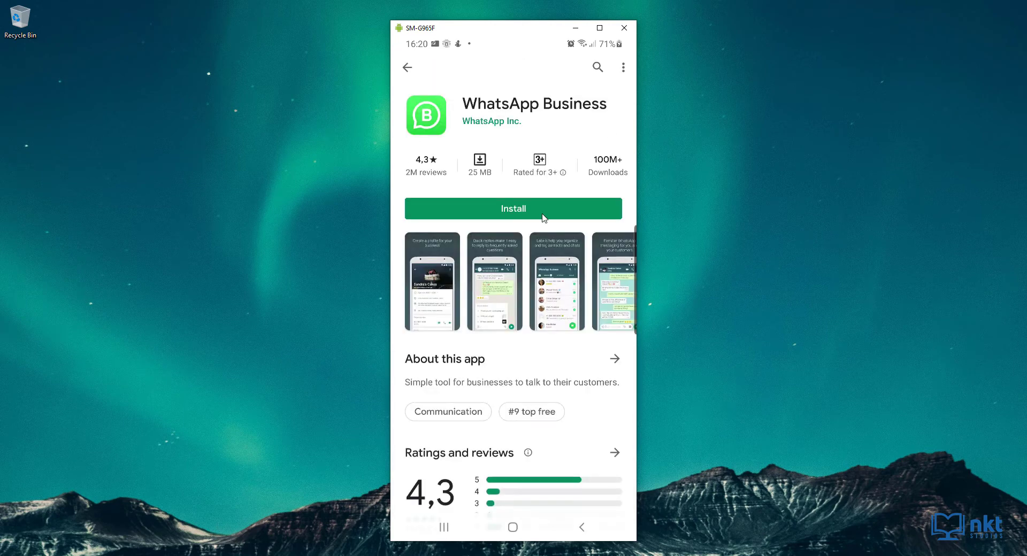
{"action": "left_click", "coordinate": [525, 210]}
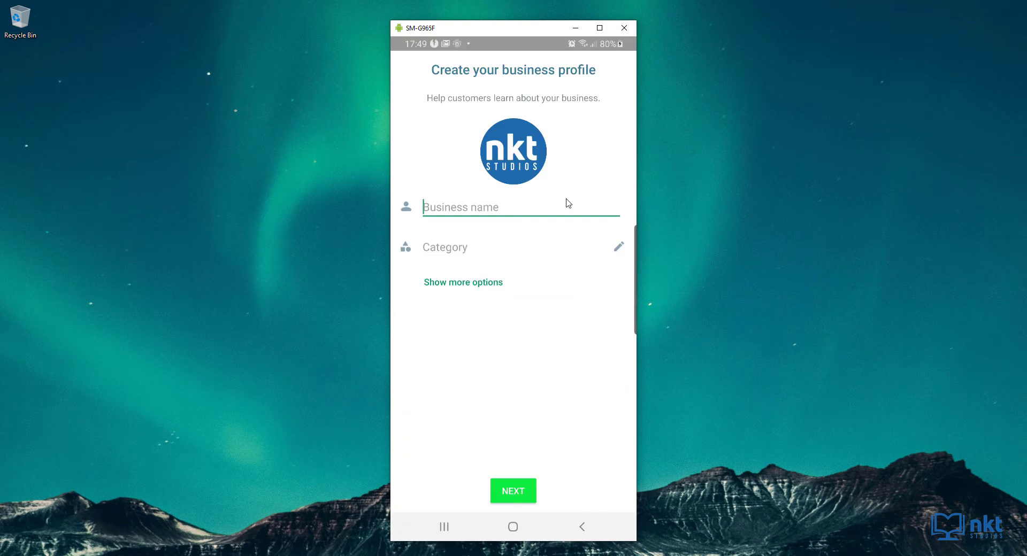
- Enter NKT Studios as the business name and choose the Education category
{"action": "left_click", "coordinate": [566, 206]}
{"action": "type", "text": "NKT Studios"}
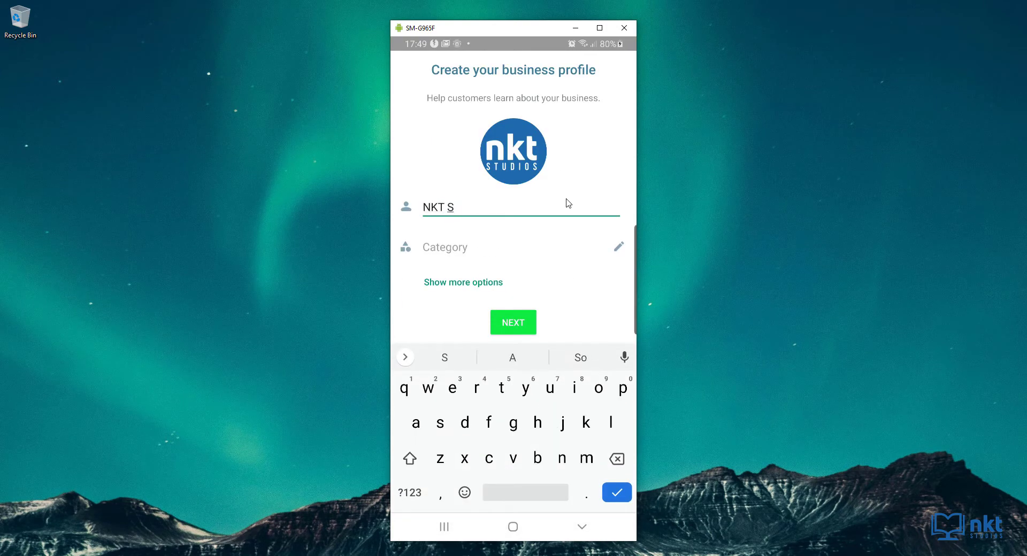
{"action": "left_click", "coordinate": [544, 249]}
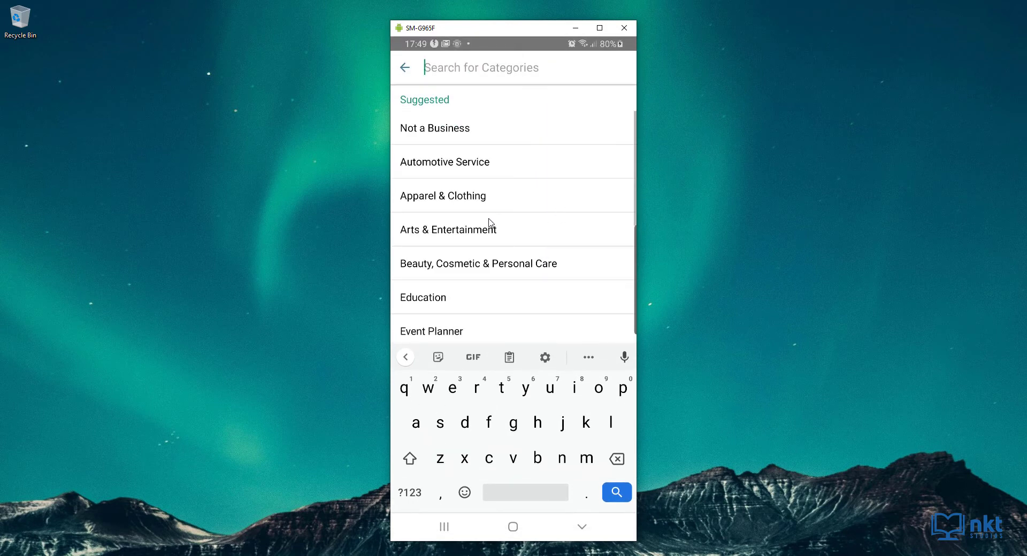
{"action": "left_click", "coordinate": [456, 302]}
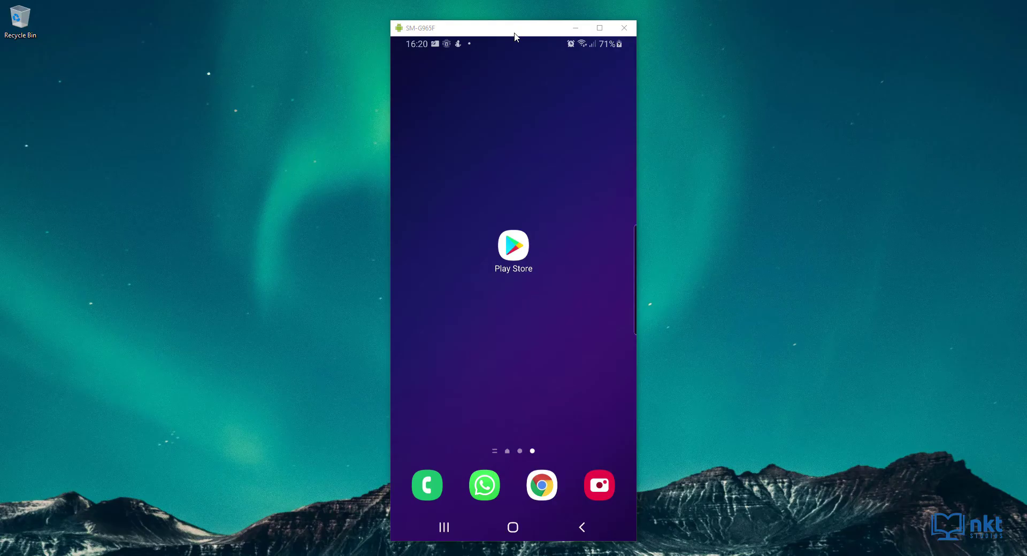
- Find WhatsApp Business in the Play Store and install it from its store page
{"action": "left_click", "coordinate": [515, 249]}
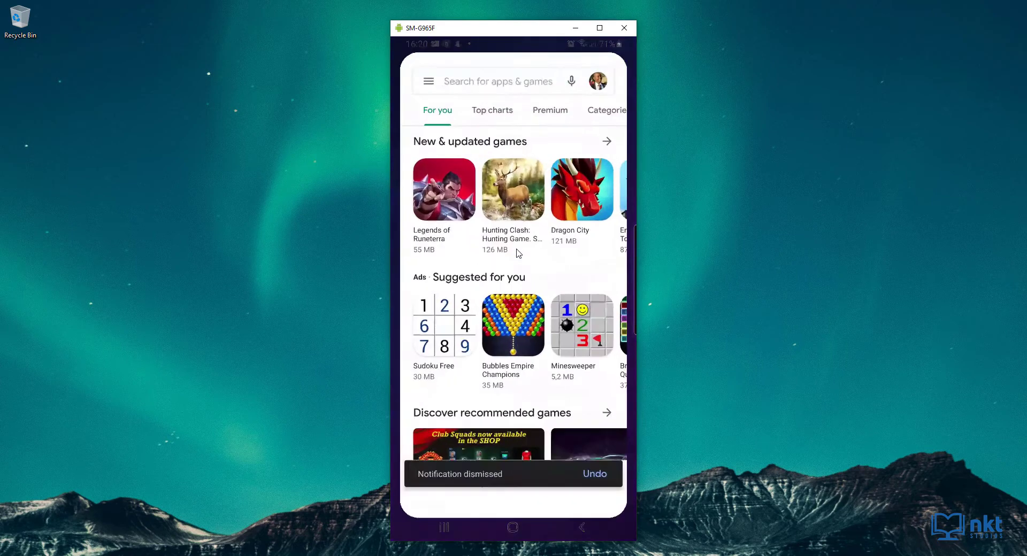
{"action": "left_click", "coordinate": [481, 69]}
{"action": "type", "text": "whatsapp business"}
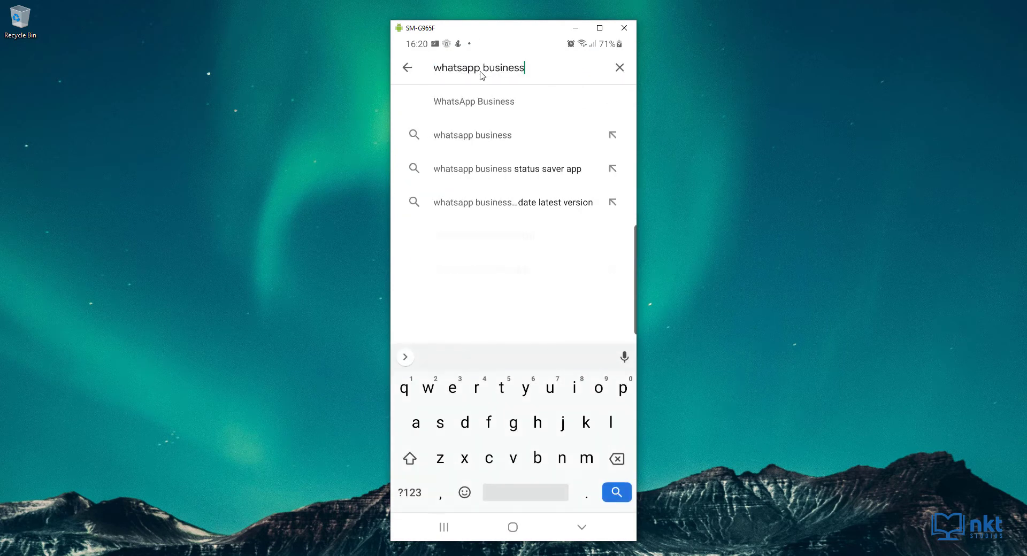
{"action": "left_click", "coordinate": [483, 106]}
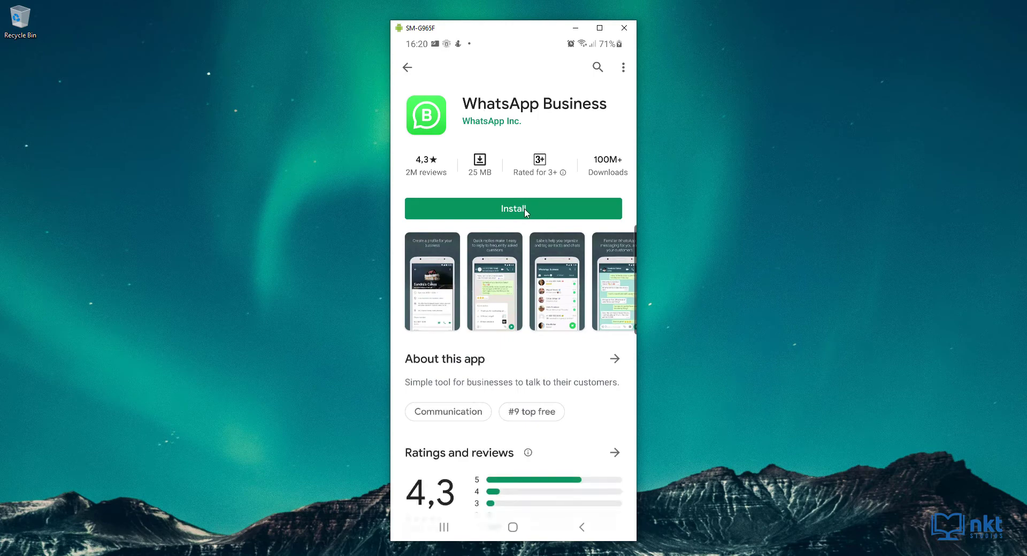
{"action": "left_click", "coordinate": [524, 211]}
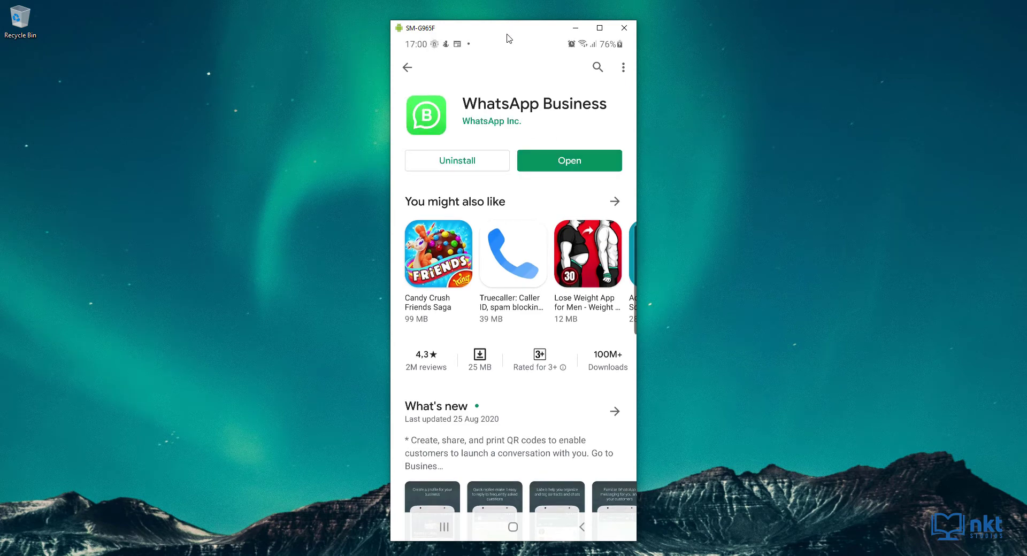
- Open WhatsApp Business, accept the terms, and choose to register a different phone number
{"action": "left_click", "coordinate": [555, 167]}
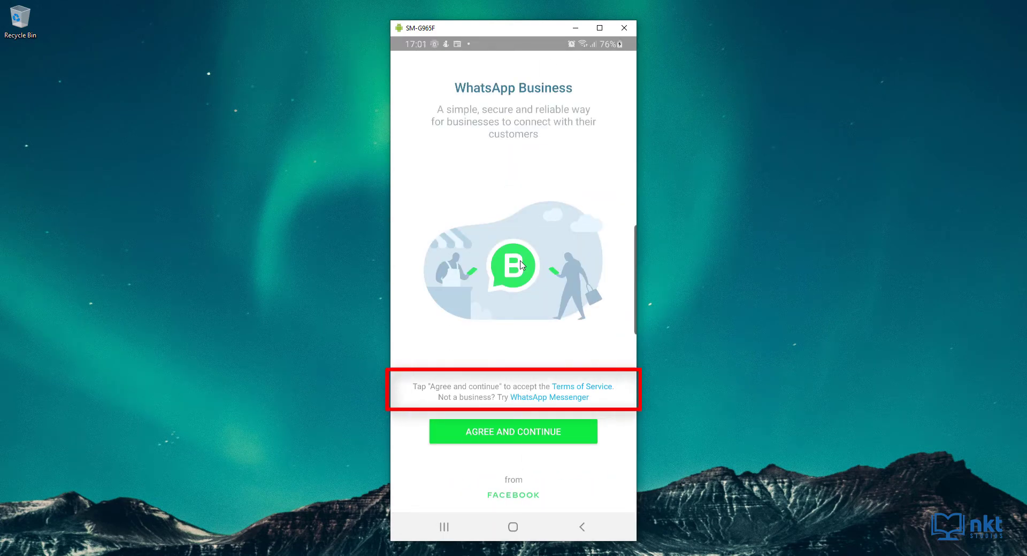
{"action": "left_click", "coordinate": [526, 436]}
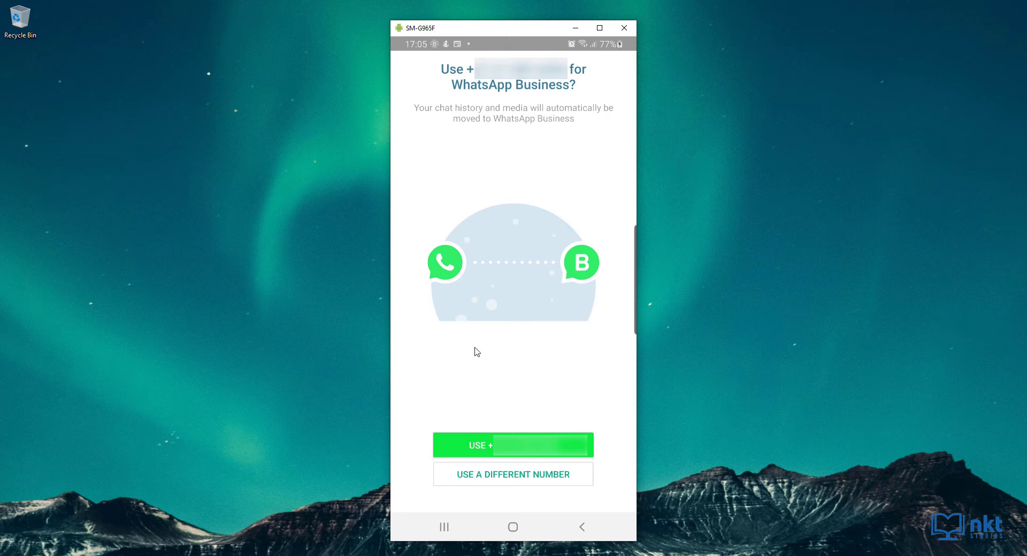
{"action": "left_click", "coordinate": [528, 480]}
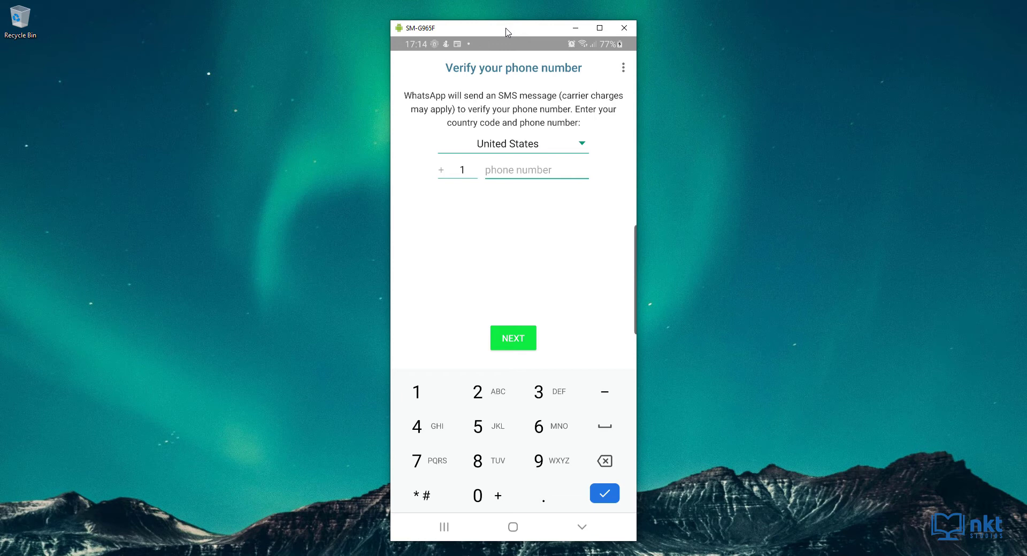
- Enter and confirm the business phone number, then enter the 6-digit SMS verification code
{"action": "type", "text": "201555"}
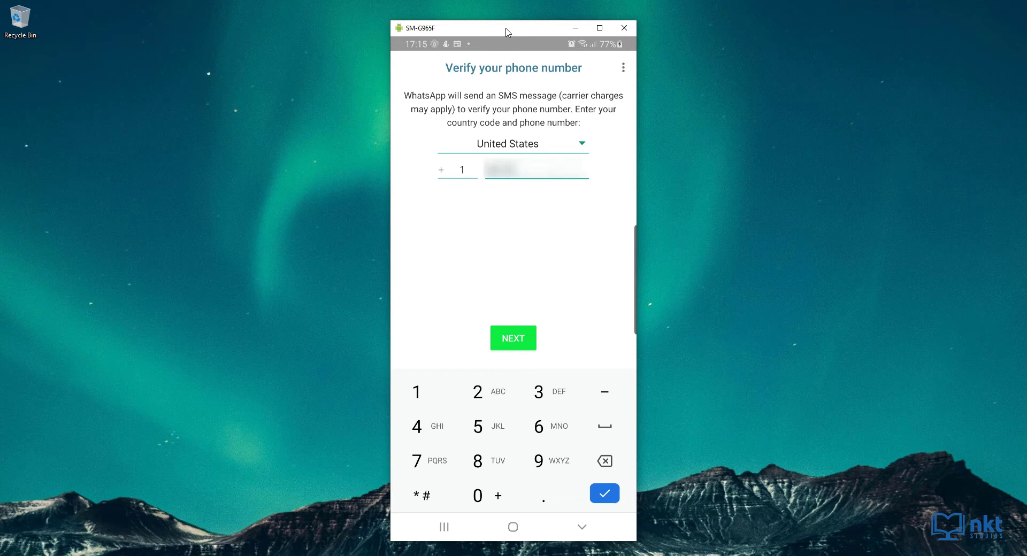
{"action": "type", "text": "0123"}
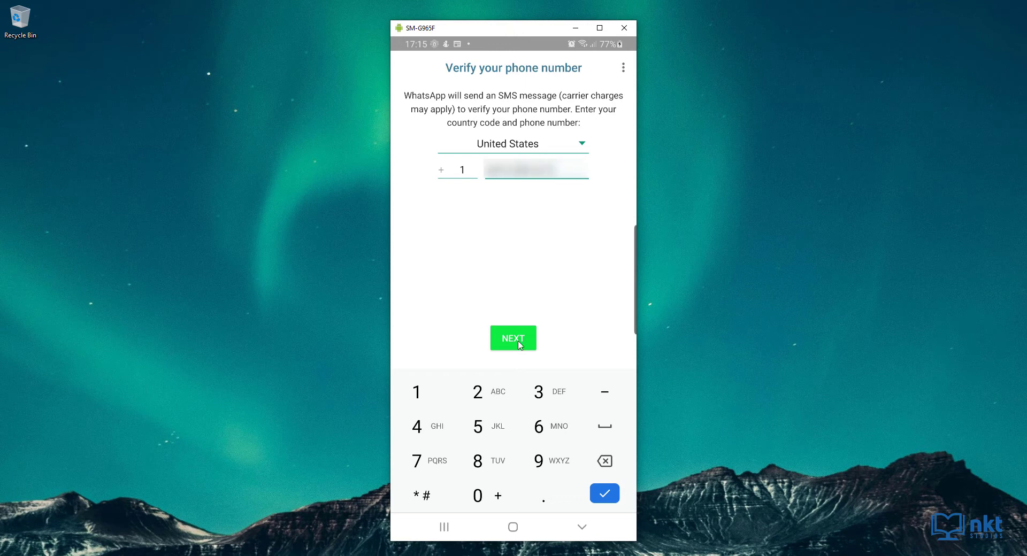
{"action": "left_click", "coordinate": [513, 338]}
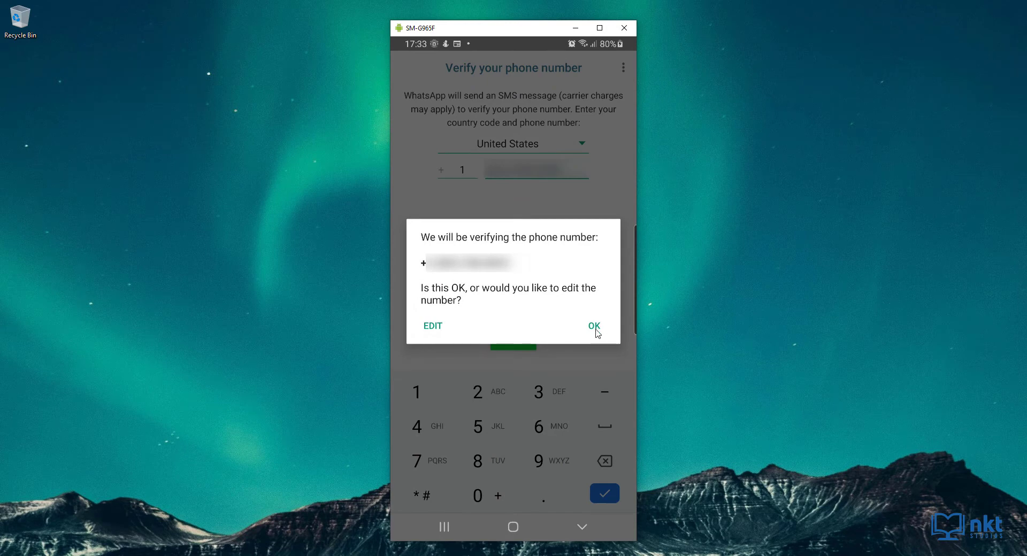
{"action": "left_click", "coordinate": [594, 327]}
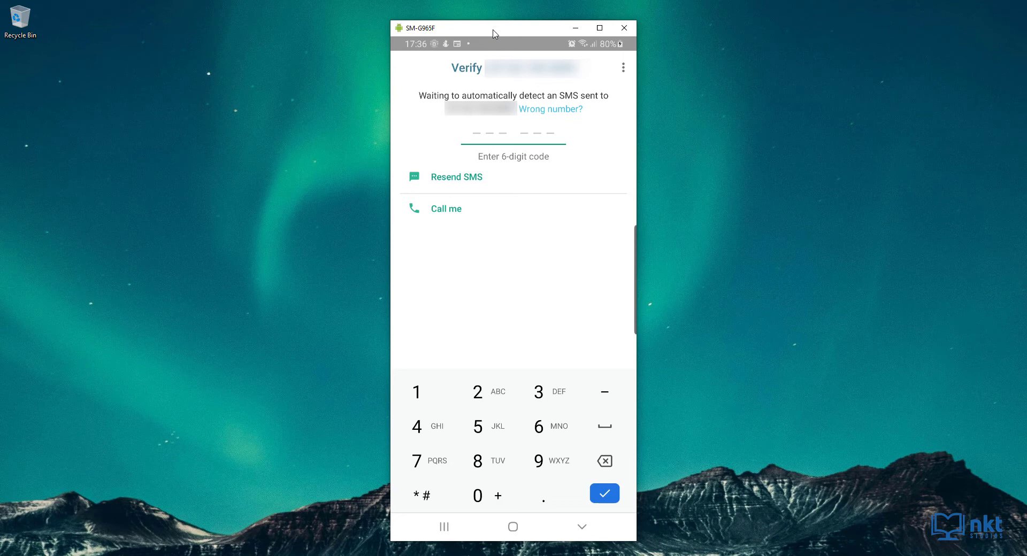
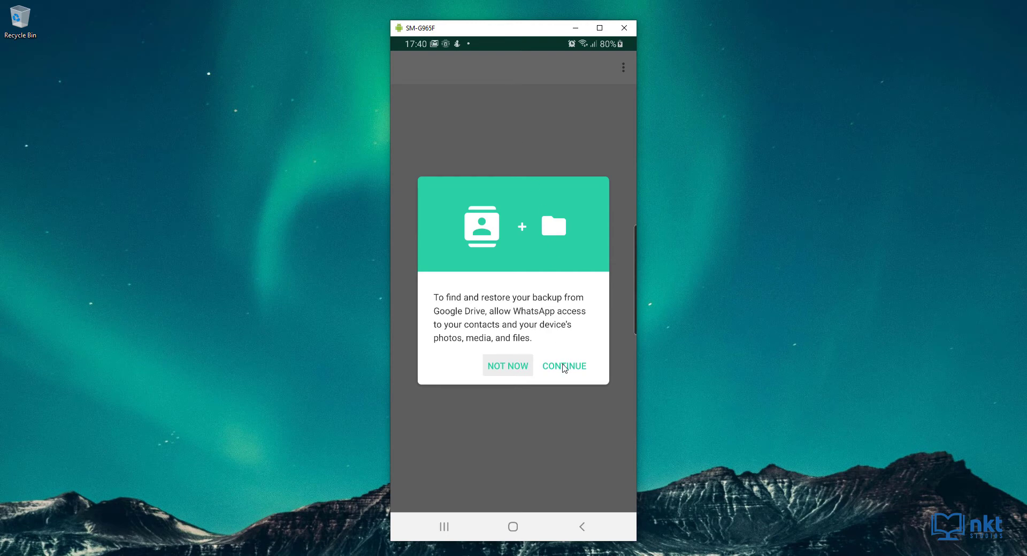
- Allow WhatsApp Business access to contacts and to photos, media and files for backup restore
{"action": "left_click", "coordinate": [564, 367]}
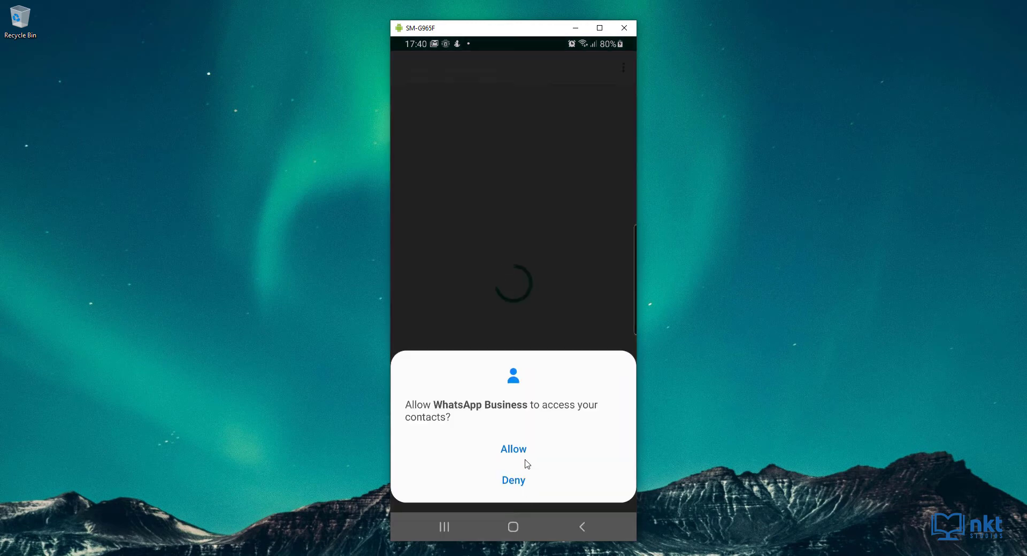
{"action": "left_click", "coordinate": [525, 455]}
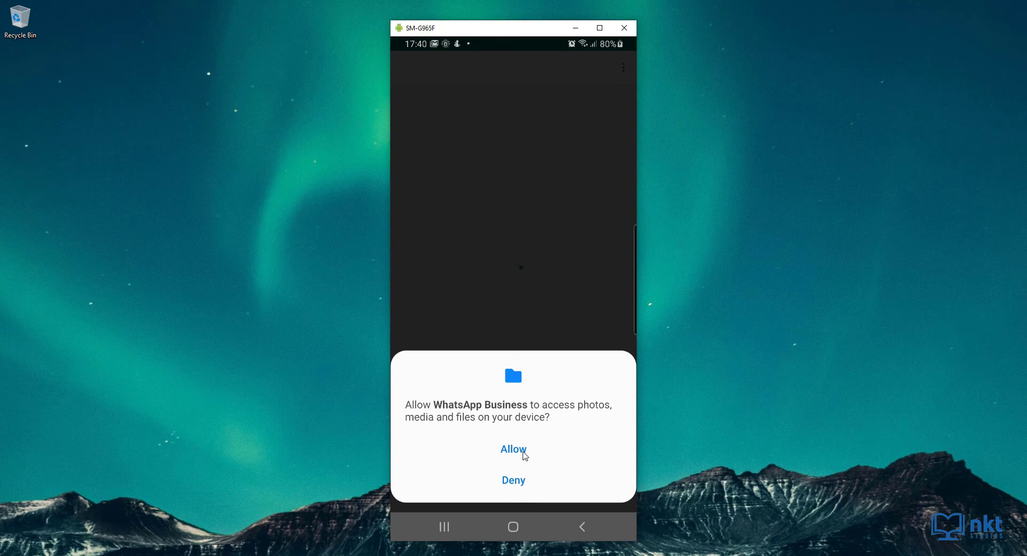
{"action": "left_click", "coordinate": [524, 453]}
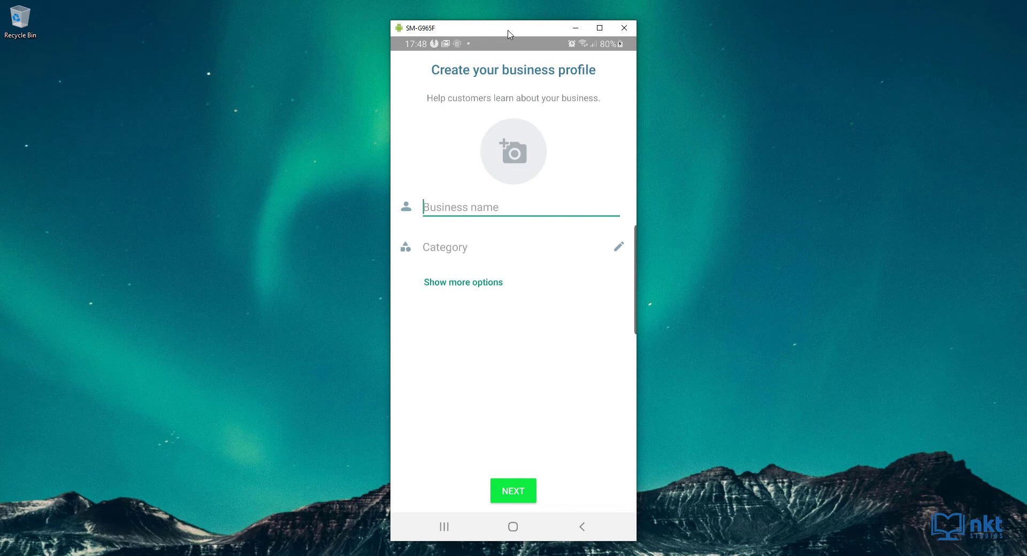
- Pick the nkt logo from the gallery, crop it around the nkt STUDIOS text, and apply it
{"action": "left_click", "coordinate": [518, 156]}
{"action": "left_click", "coordinate": [426, 465]}
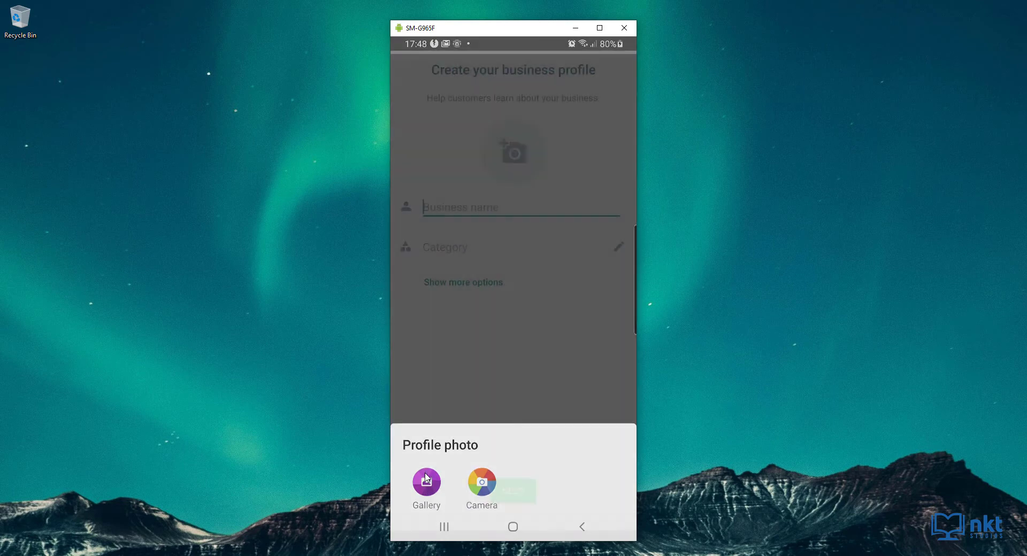
{"action": "left_click", "coordinate": [483, 142]}
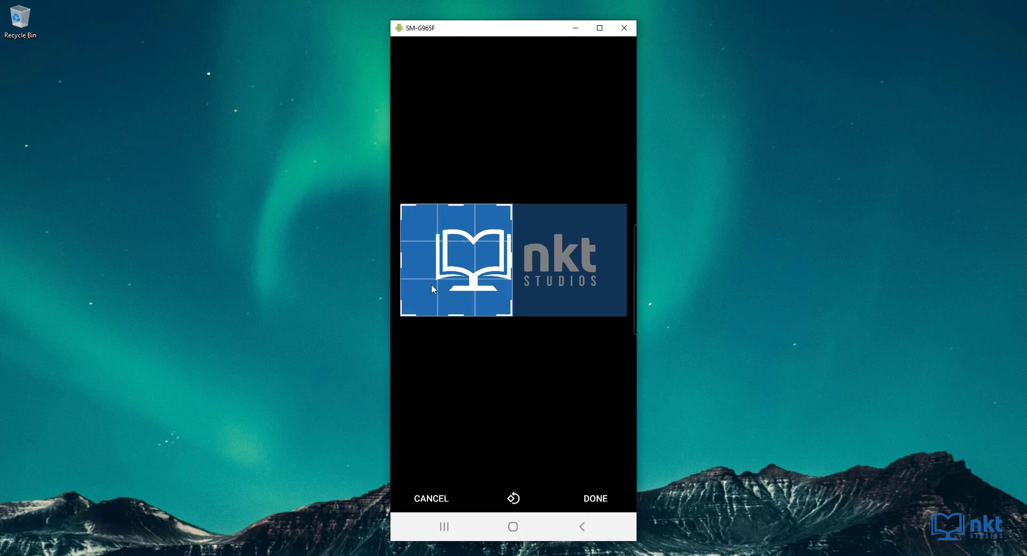
{"action": "left_click_drag", "start_coordinate": [501, 303], "coordinate": [560, 300]}
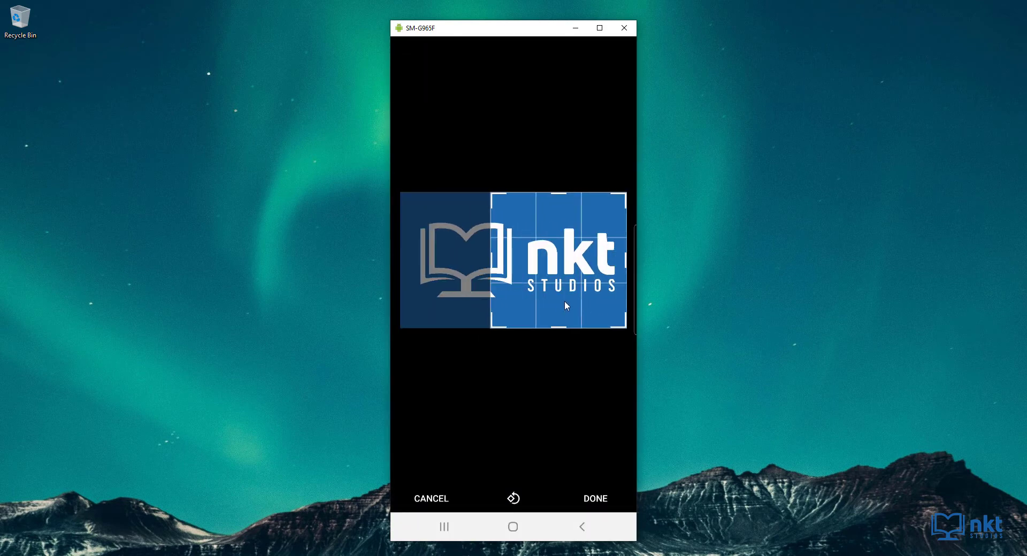
{"action": "mouse_move", "coordinate": [492, 321]}
{"action": "left_mouse_down"}
{"action": "mouse_move", "coordinate": [511, 322]}
{"action": "mouse_move", "coordinate": [498, 309]}
{"action": "left_mouse_up"}
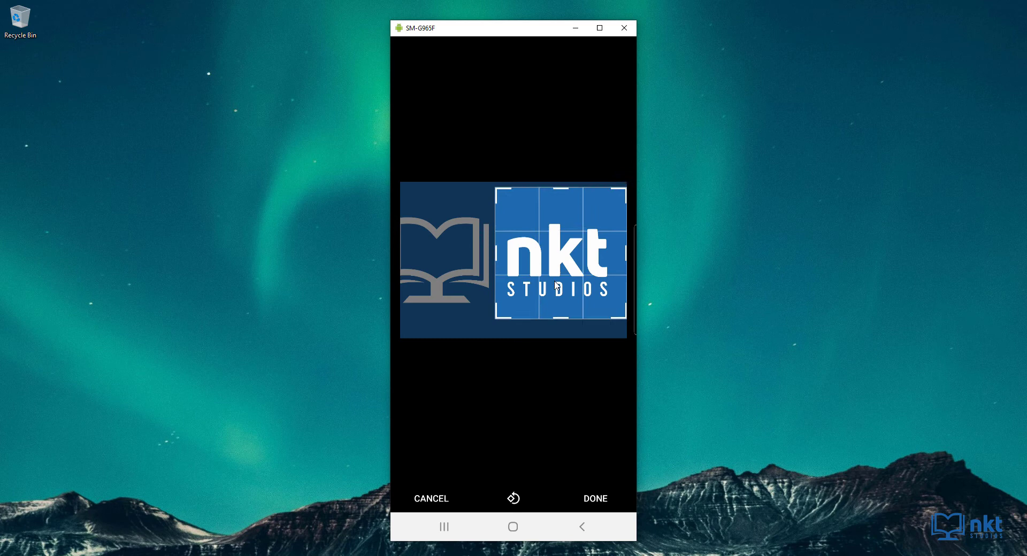
{"action": "left_click_drag", "start_coordinate": [556, 290], "coordinate": [556, 287]}
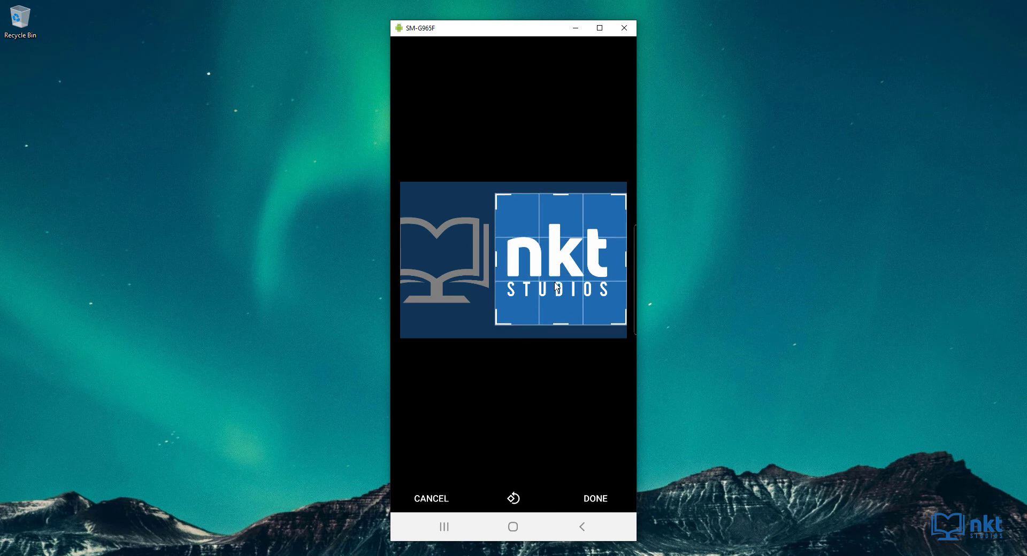
{"action": "left_click", "coordinate": [595, 499]}
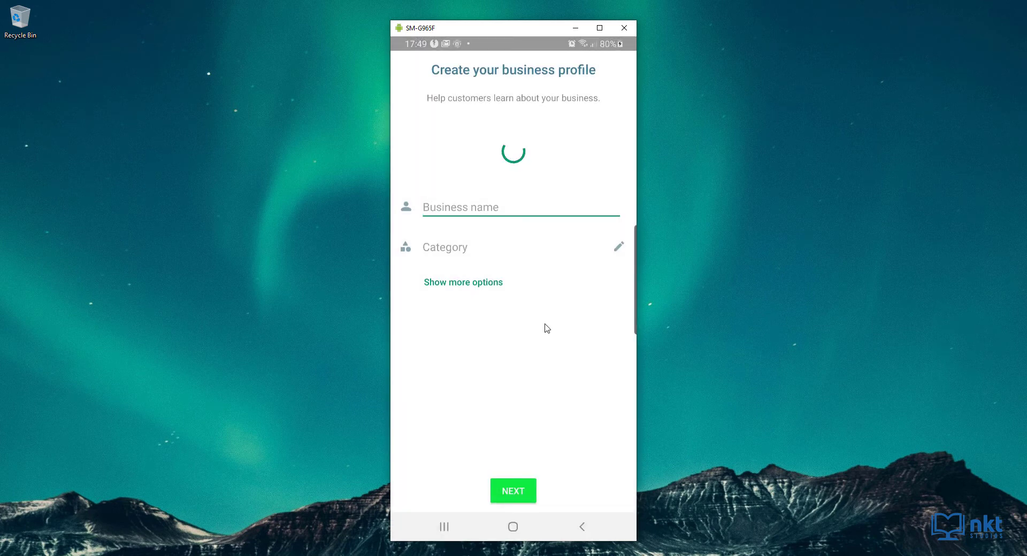
- Enter NKT Studios as the business name and select the Education category
{"action": "left_click", "coordinate": [568, 203]}
{"action": "type", "text": "NKT S"}
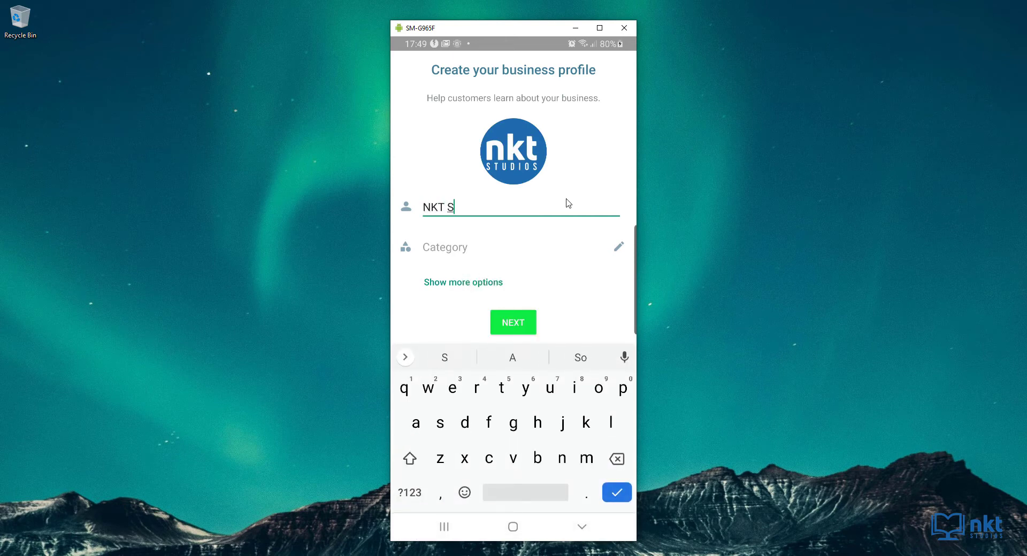
{"action": "type", "text": "tudios"}
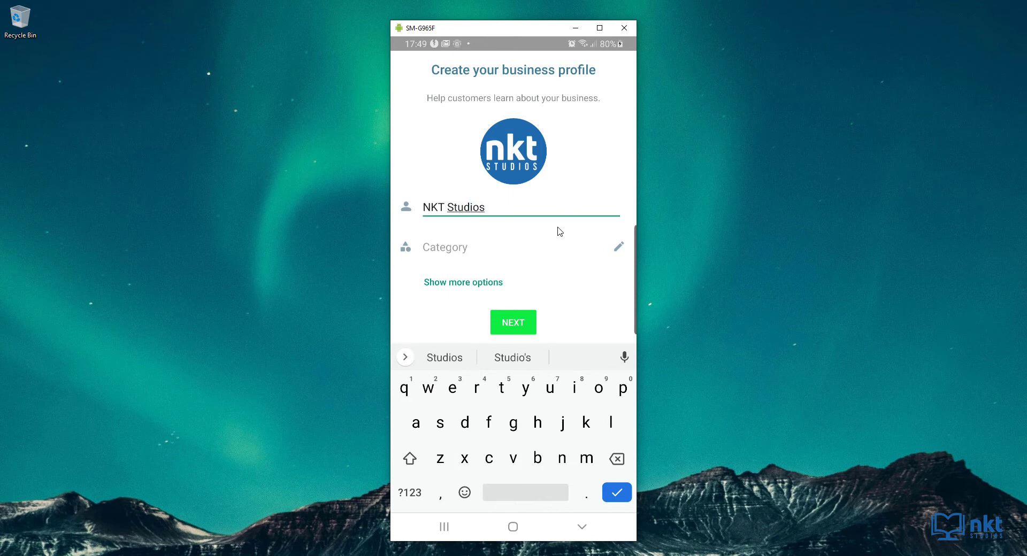
{"action": "left_click", "coordinate": [544, 249]}
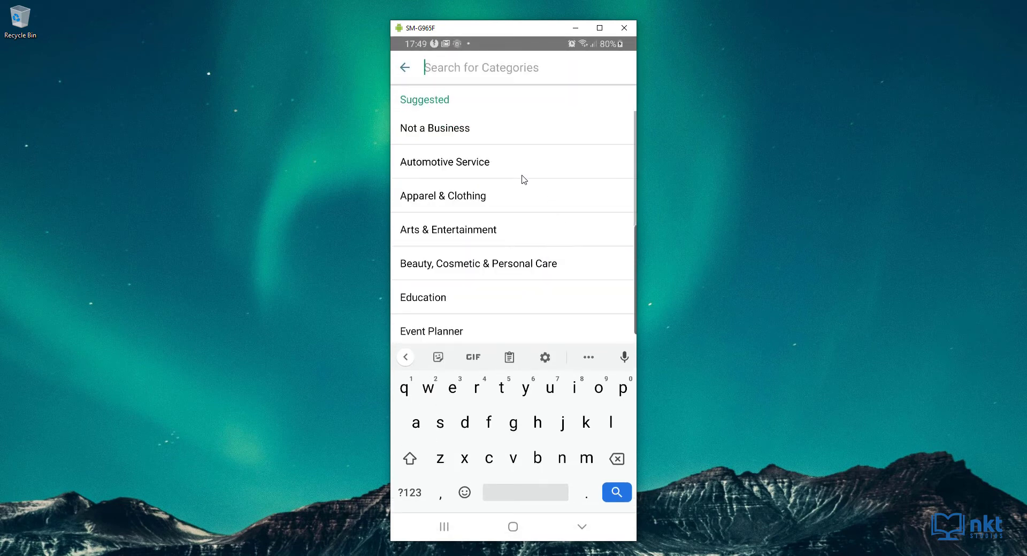
{"action": "left_click", "coordinate": [456, 304]}
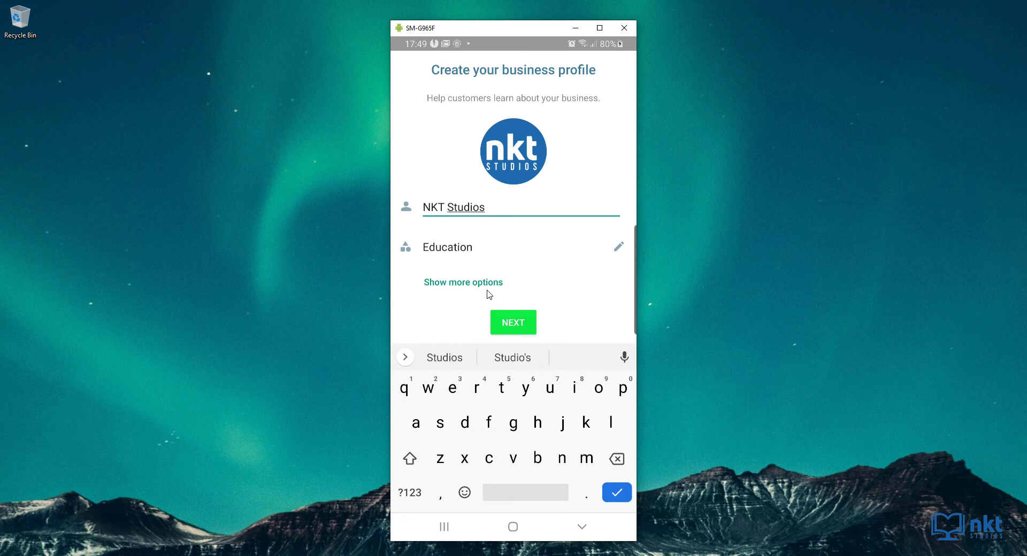
- Add a short business description and the business address in the extra profile fields
{"action": "left_click", "coordinate": [481, 286]}
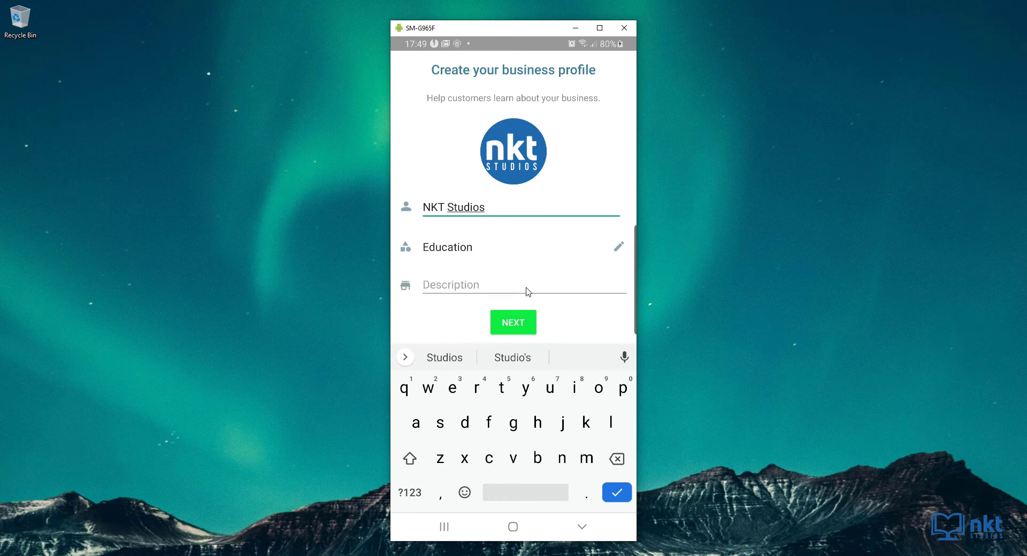
{"action": "left_click", "coordinate": [528, 290]}
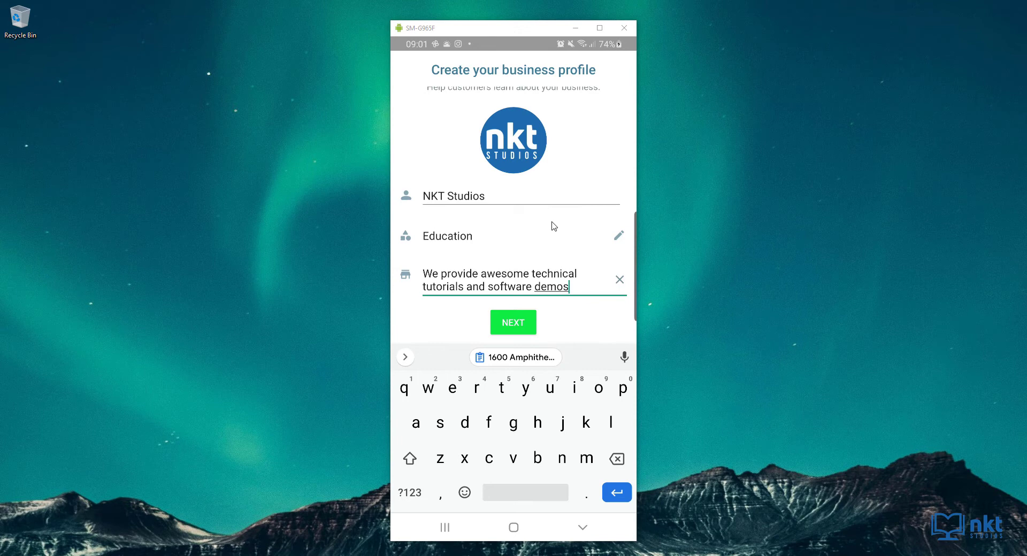
{"action": "left_click_drag", "start_coordinate": [553, 229], "coordinate": [550, 181]}
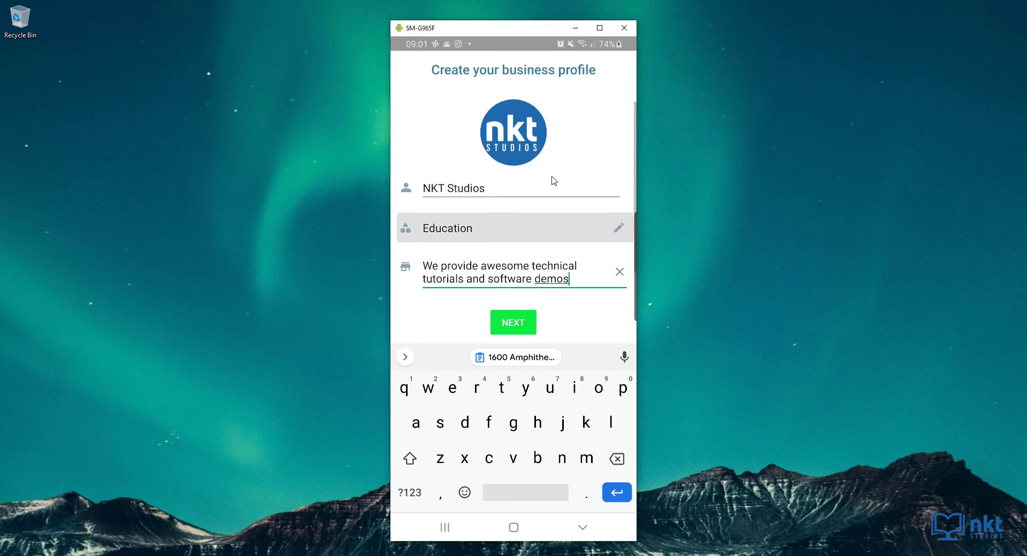
{"action": "left_click", "coordinate": [465, 288]}
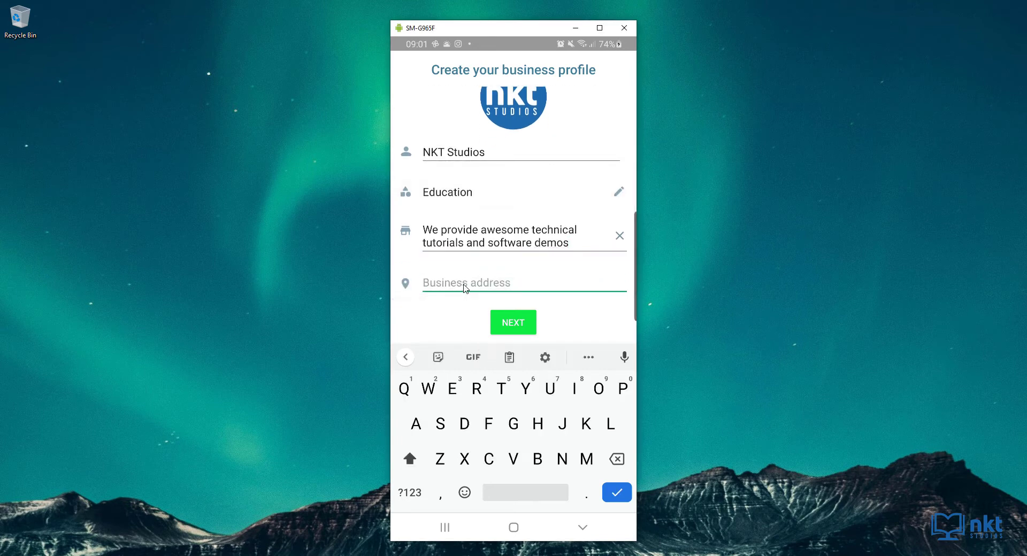
{"action": "type", "text": "1600 Amphitheatre Parkway"}
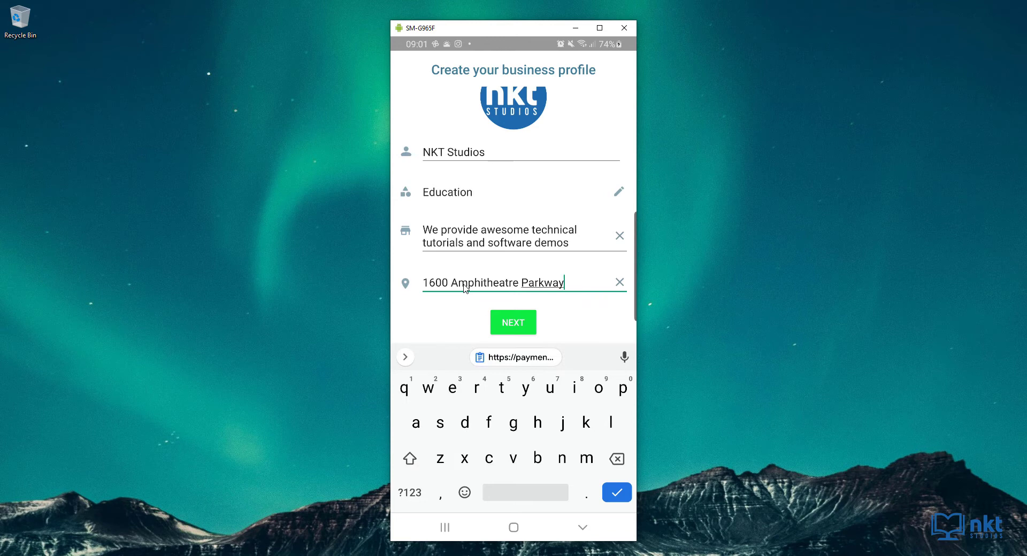
- Submit the profile, then after the naming warning go back and delete 'KT' from the name
{"action": "left_click", "coordinate": [517, 327]}
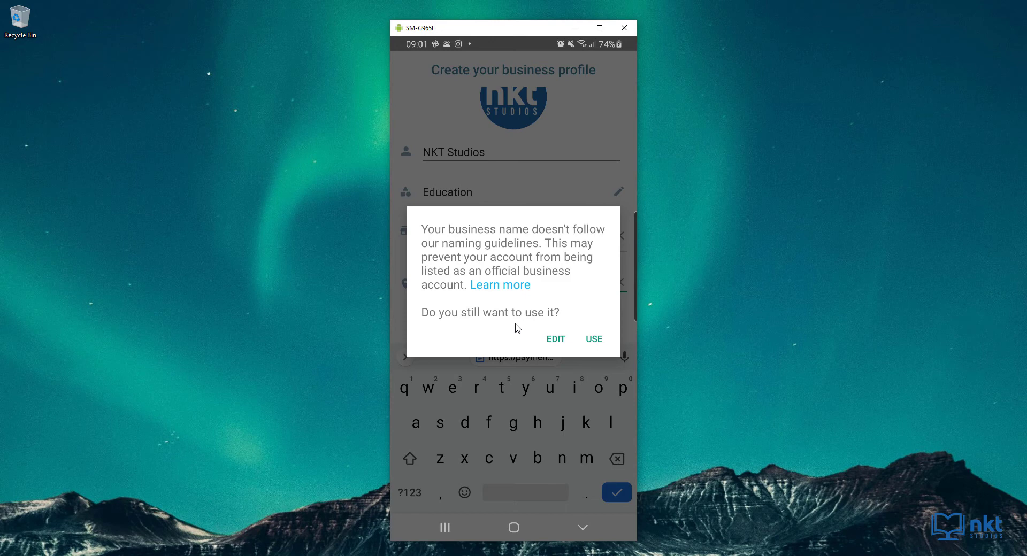
{"action": "left_click", "coordinate": [556, 339]}
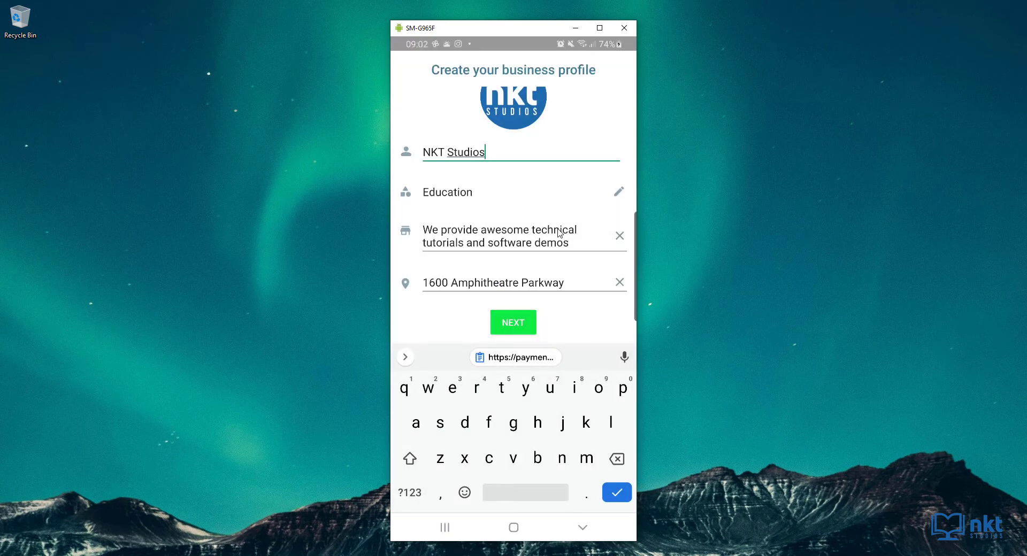
{"action": "key", "text": "Left"}
{"action": "key", "text": "Left"}
{"action": "key", "text": "Left"}
{"action": "key", "text": "Left"}
{"action": "key", "text": "Left"}
{"action": "key", "text": "Left"}
{"action": "key", "text": "Left"}
{"action": "key", "text": "Left"}
{"action": "key", "text": "BackSpace"}
{"action": "key", "text": "BackSpace"}
- Retype the name as Nkt Studios, submit the profile, and accept the suggested full address
{"action": "type", "text": "kt"}
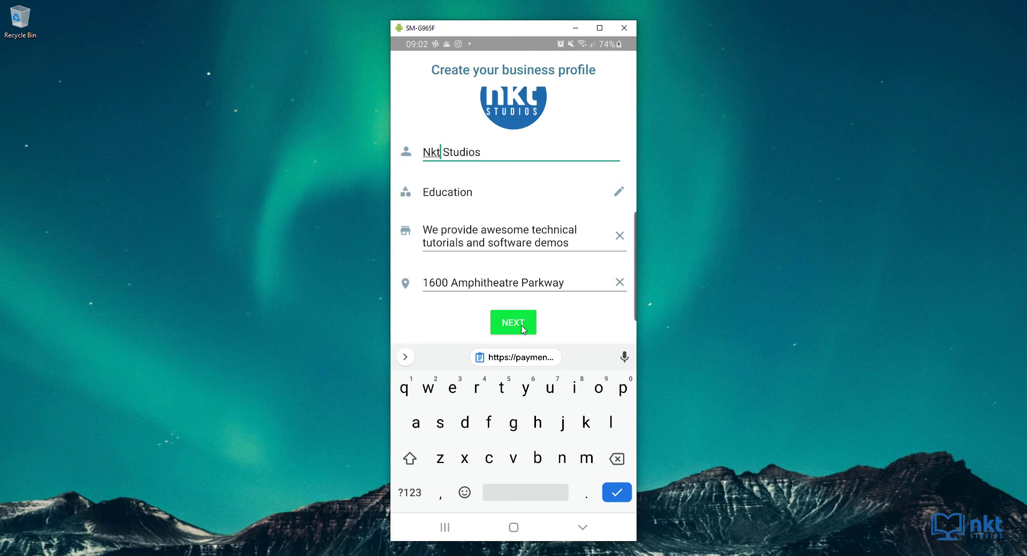
{"action": "left_click", "coordinate": [519, 325]}
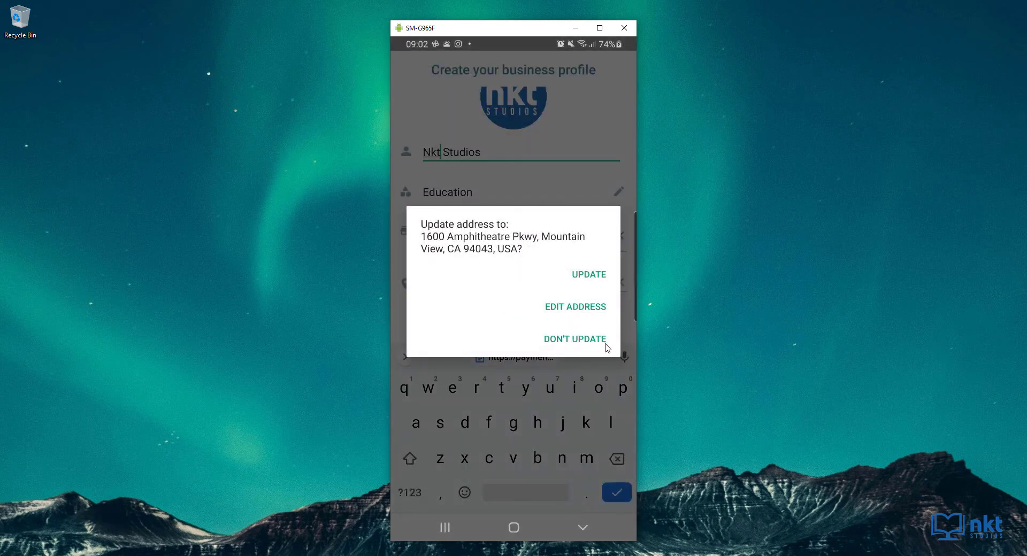
{"action": "left_click", "coordinate": [588, 275]}
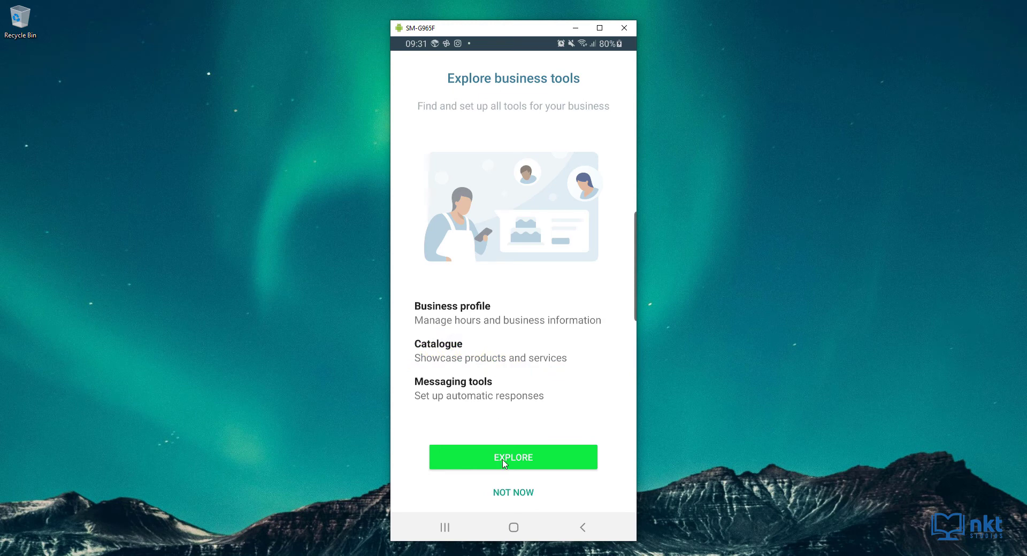
- Skip the business tools intro, look over the Status and Calls tabs, and return to Chats
{"action": "left_click", "coordinate": [505, 492]}
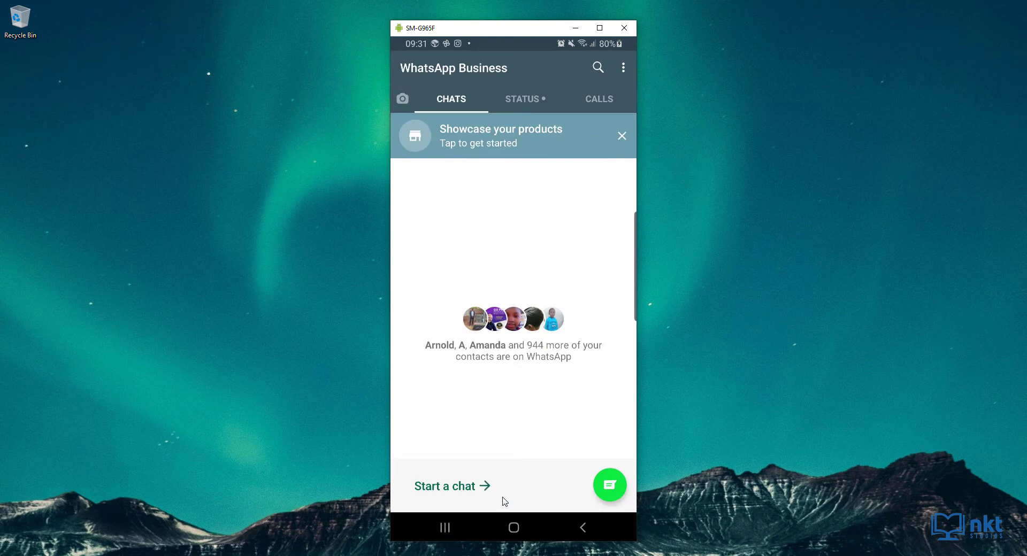
{"action": "left_click", "coordinate": [507, 102]}
{"action": "left_click", "coordinate": [602, 106]}
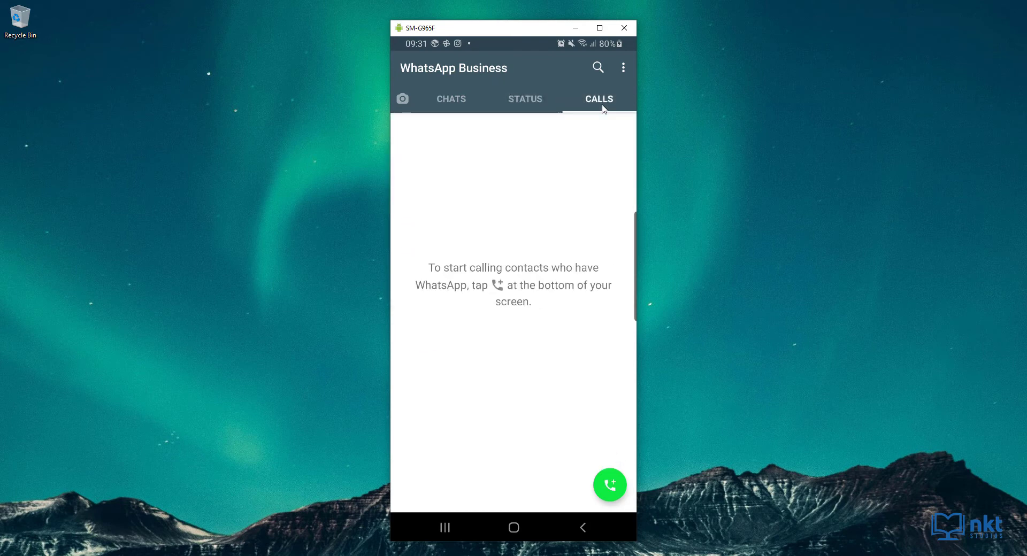
{"action": "left_click", "coordinate": [457, 99]}
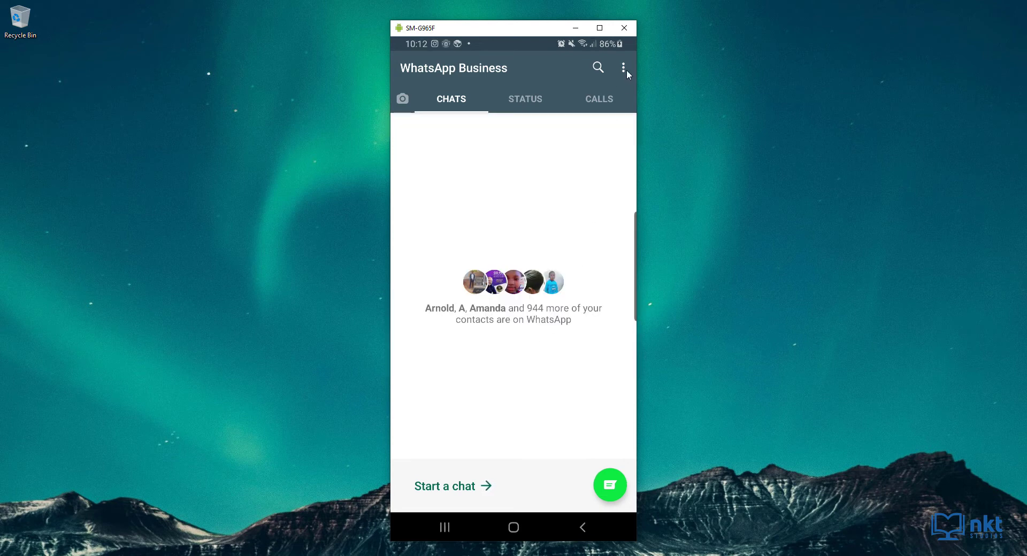
{"action": "left_click", "coordinate": [624, 69]}
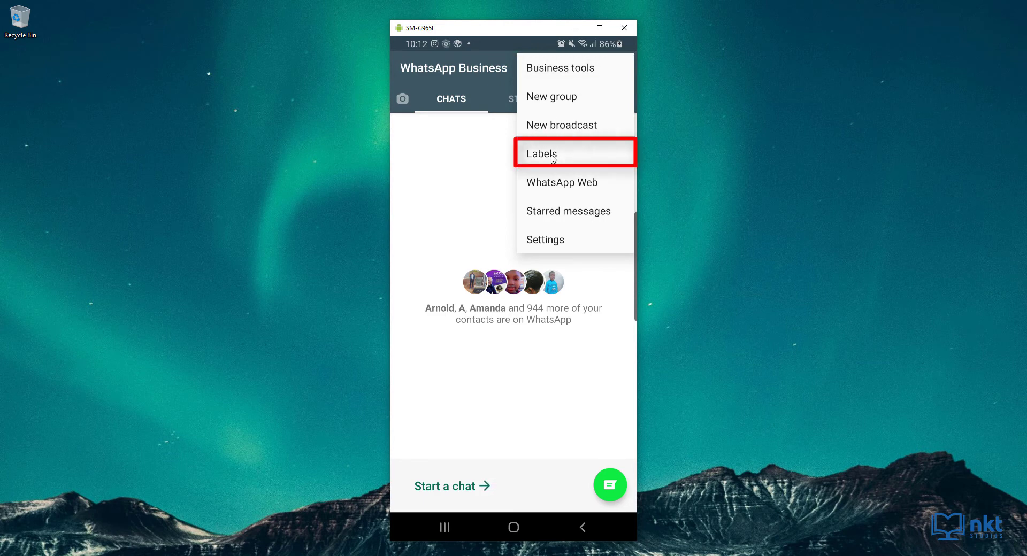
- Open the Nkt Studios business profile's edit fields to review them, then back out without changes
{"action": "left_click", "coordinate": [579, 72]}
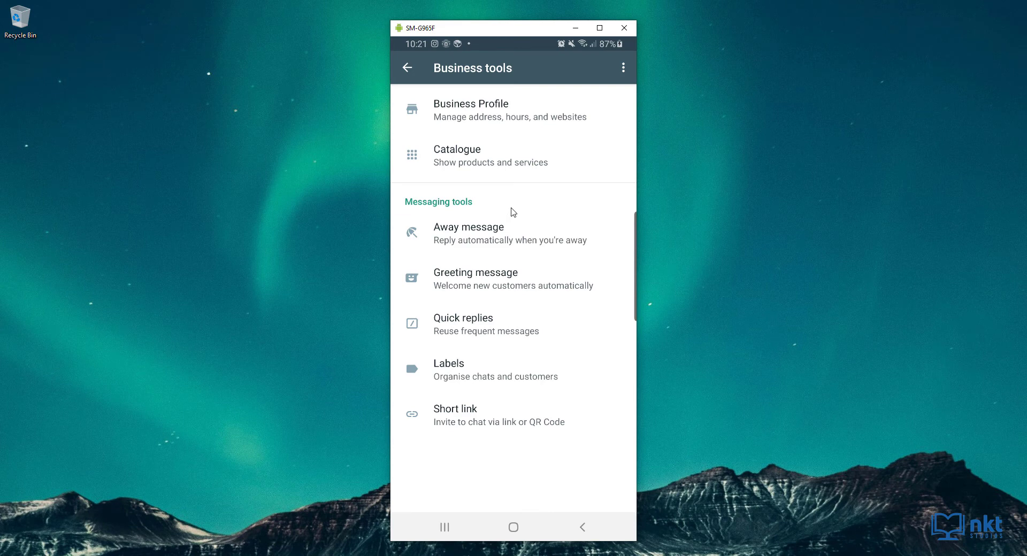
{"action": "left_click", "coordinate": [496, 113]}
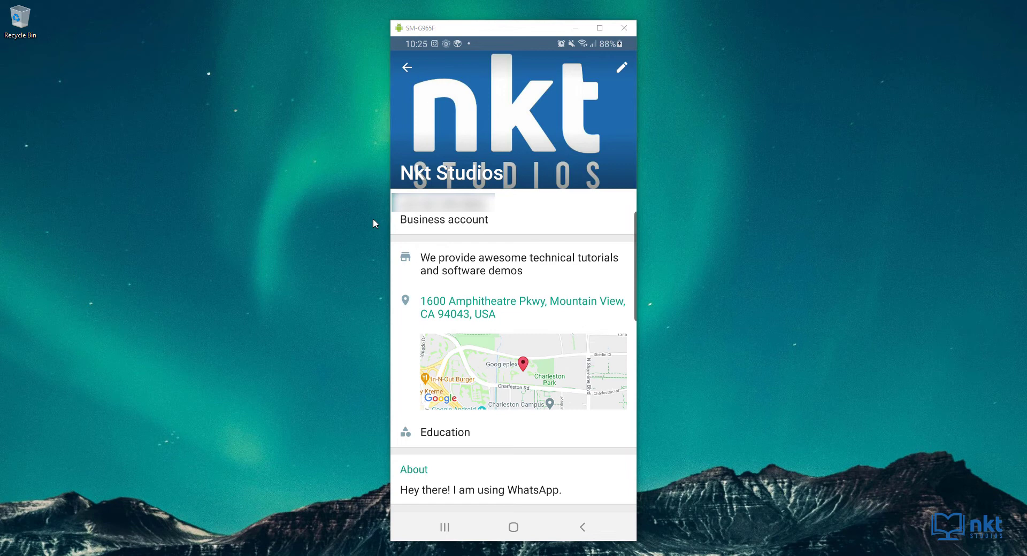
{"action": "left_click", "coordinate": [622, 68]}
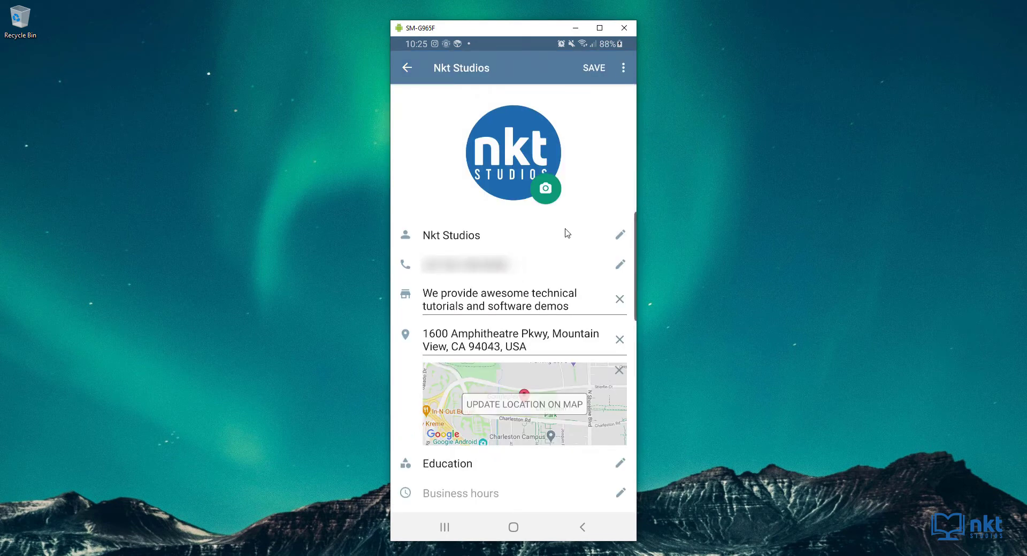
{"action": "left_click_drag", "start_coordinate": [565, 236], "coordinate": [573, 151]}
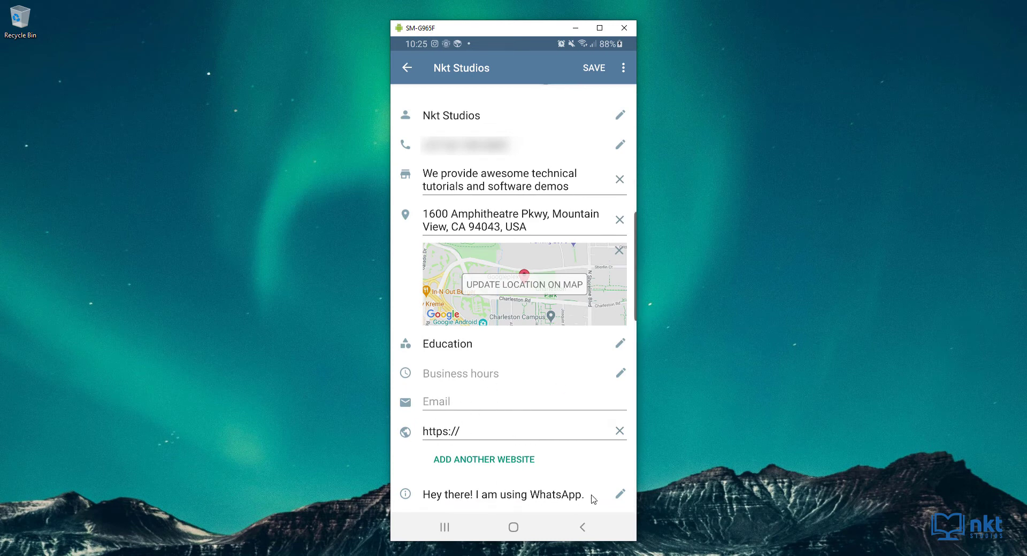
{"action": "left_click", "coordinate": [407, 68]}
{"action": "left_click", "coordinate": [407, 68]}
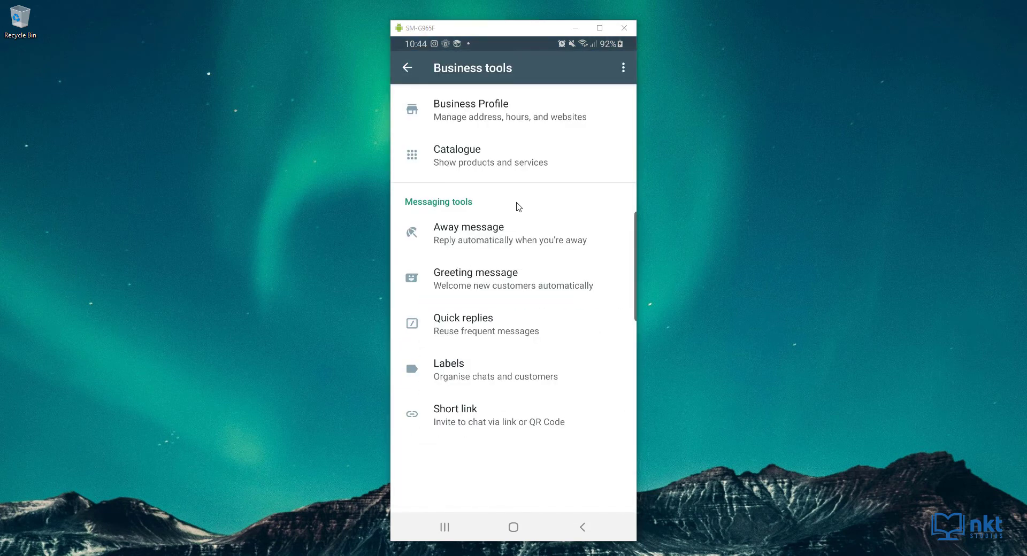
- In the catalogue, create an item named 'Tutorials' using the EDUCATION gallery photo, and save it
{"action": "left_click", "coordinate": [480, 159]}
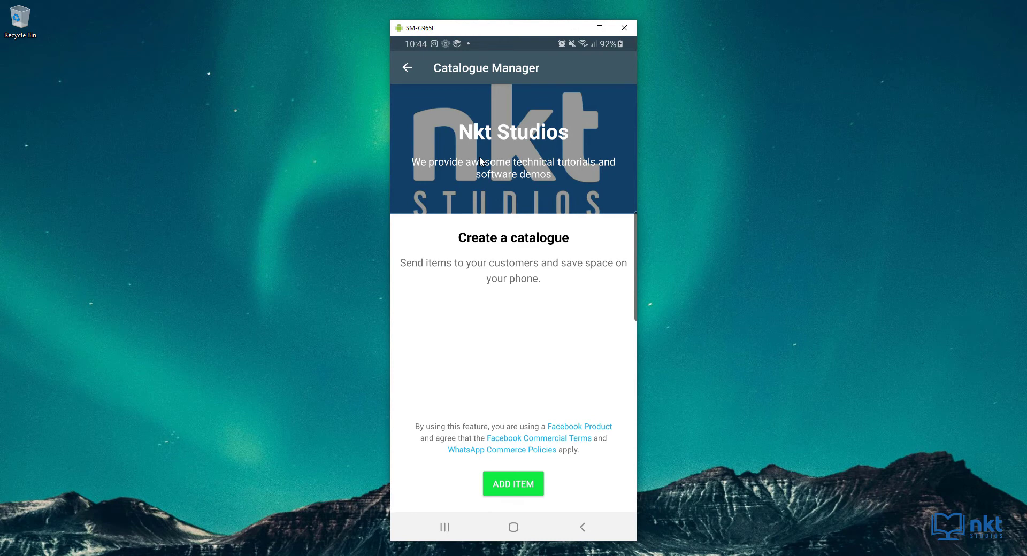
{"action": "left_click", "coordinate": [519, 487]}
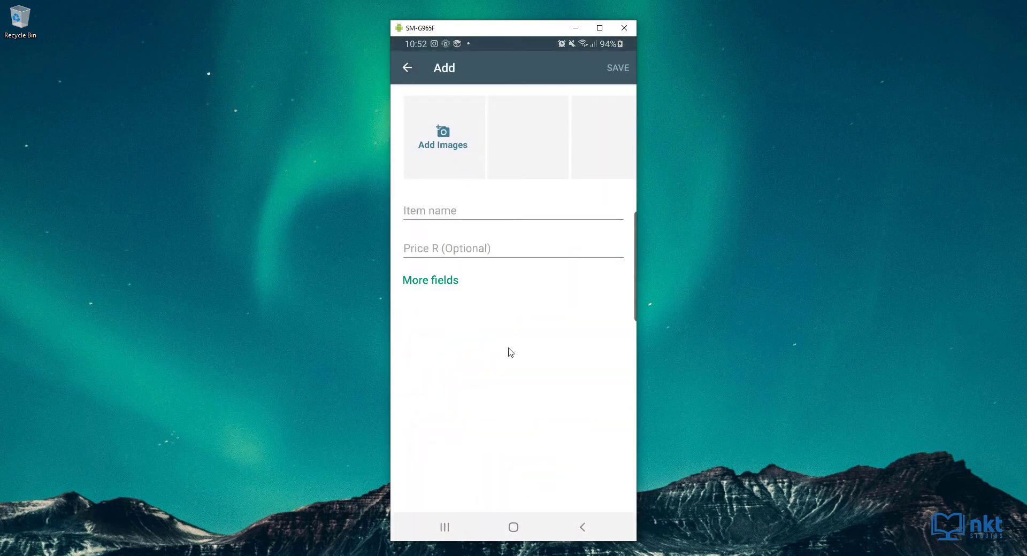
{"action": "left_click", "coordinate": [456, 141]}
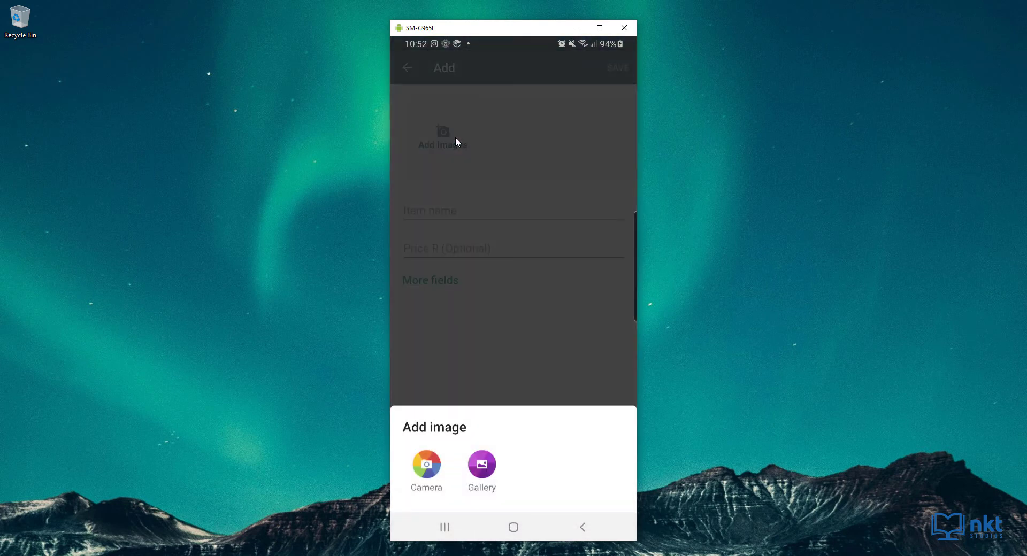
{"action": "left_click", "coordinate": [484, 479]}
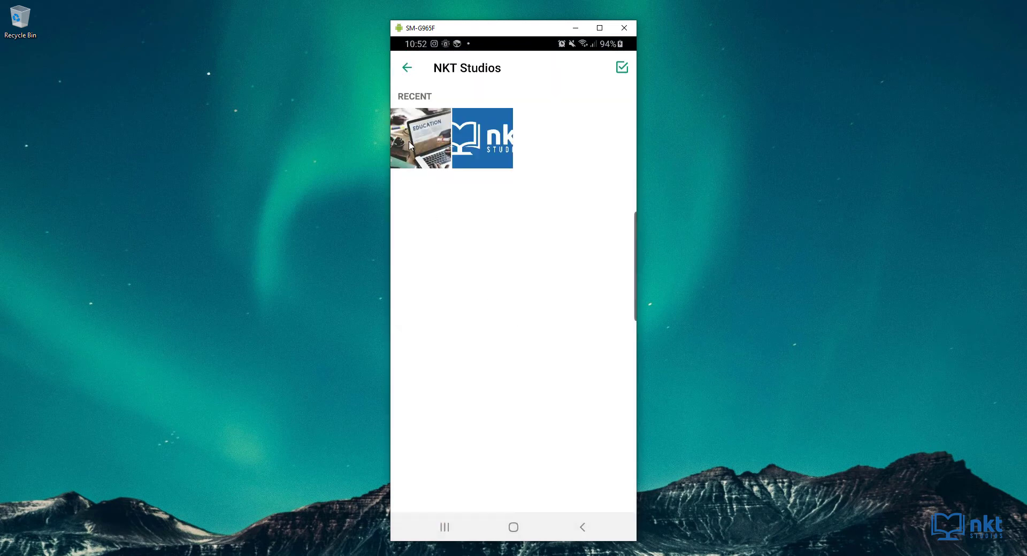
{"action": "left_click", "coordinate": [410, 145]}
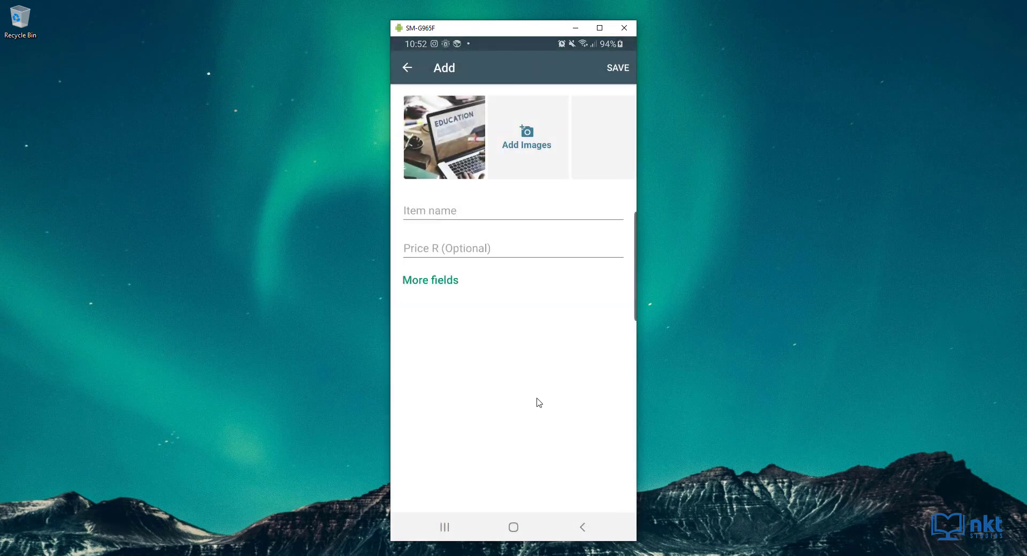
{"action": "left_click", "coordinate": [443, 212]}
{"action": "type", "text": "Tuto"}
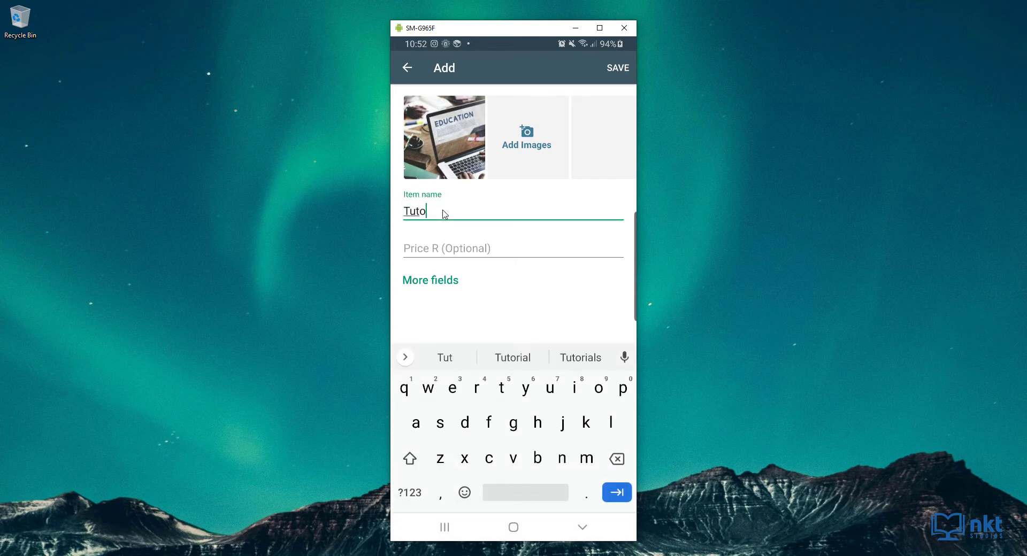
{"action": "type", "text": "rials"}
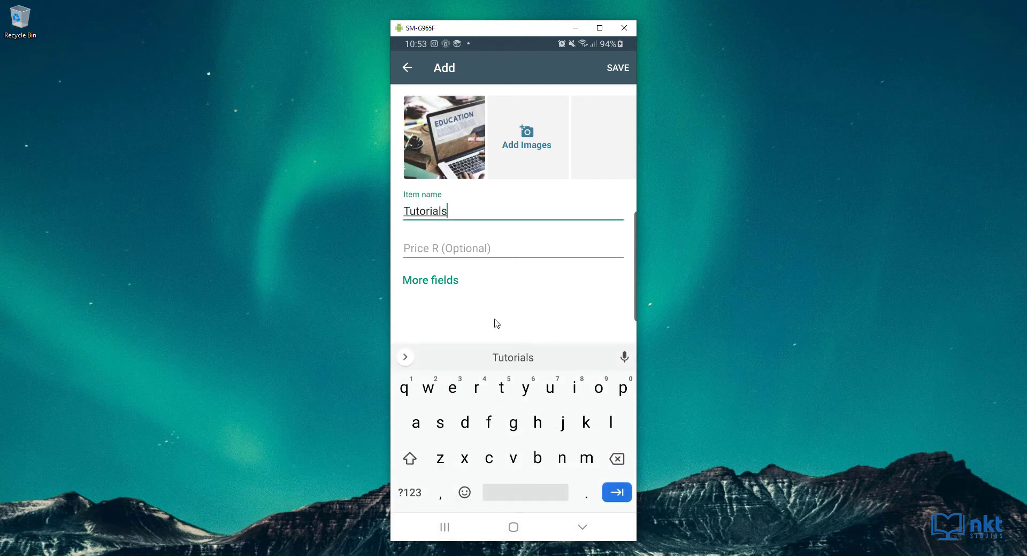
{"action": "left_click", "coordinate": [583, 527]}
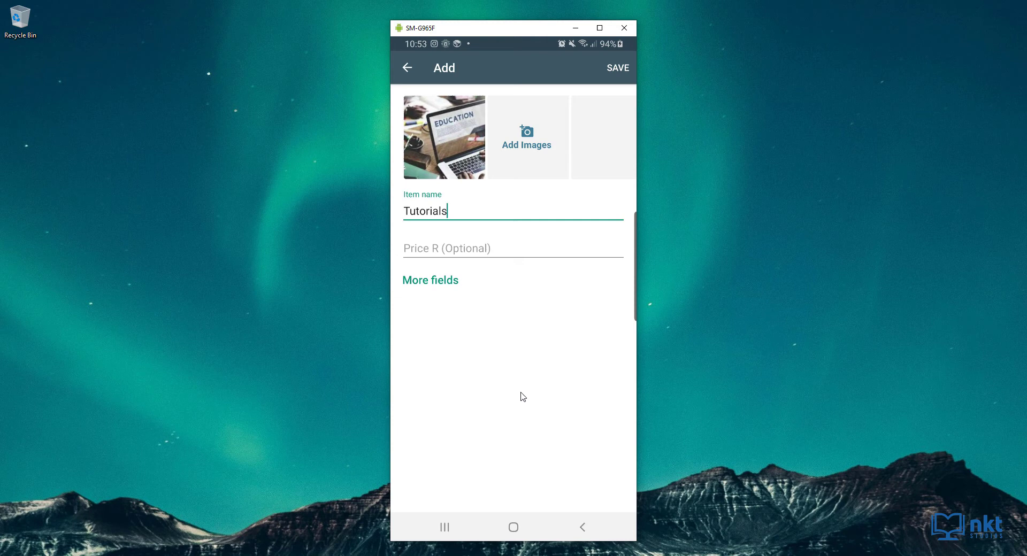
{"action": "left_click", "coordinate": [444, 282]}
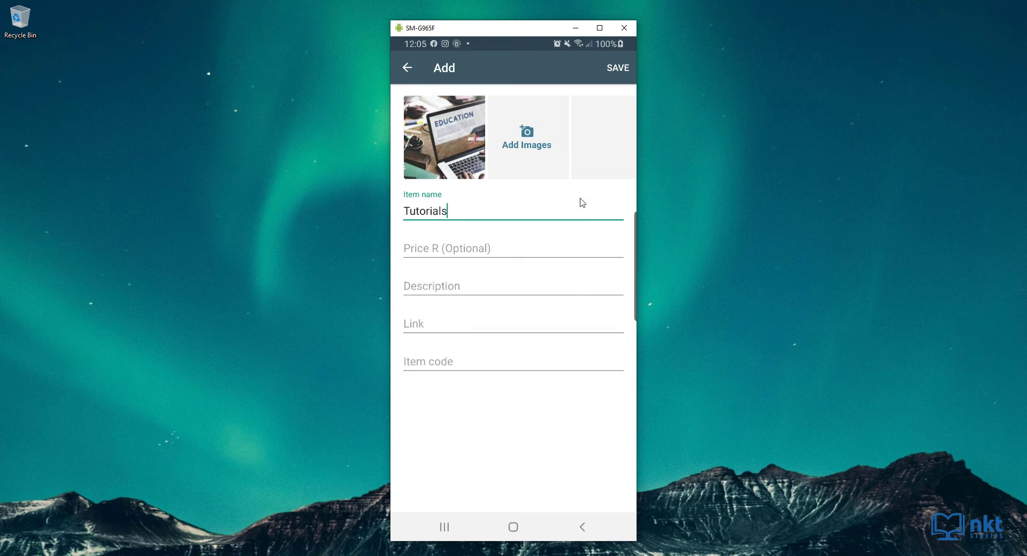
{"action": "left_click", "coordinate": [617, 69]}
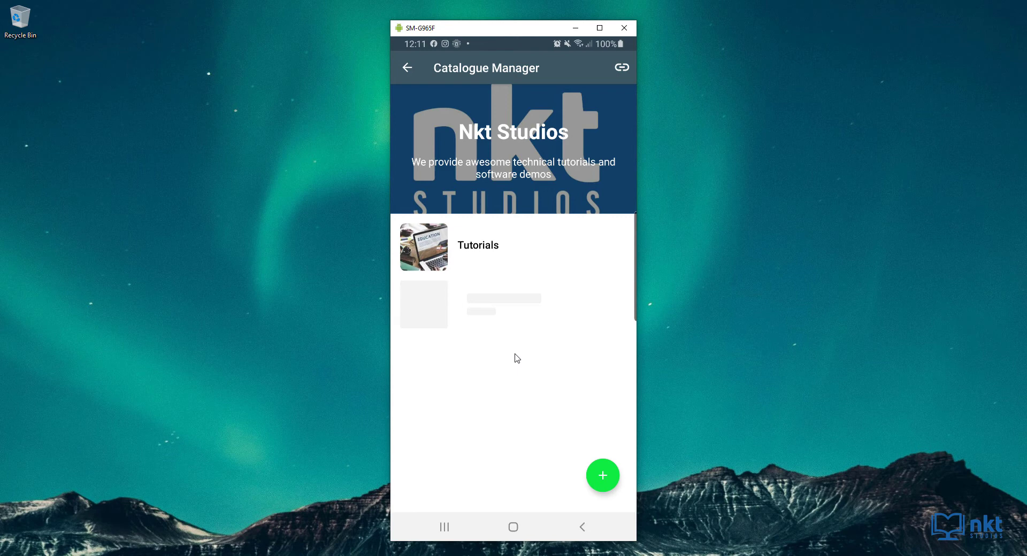
- View the catalogue's wa.me share link page, then go back to Business tools
{"action": "left_click", "coordinate": [620, 68]}
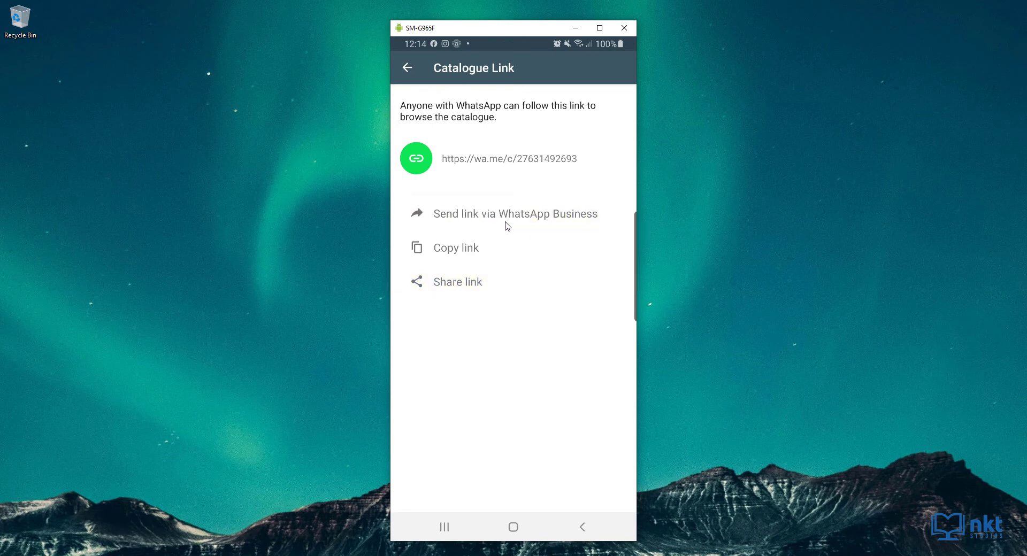
{"action": "left_click", "coordinate": [407, 68]}
{"action": "left_click", "coordinate": [407, 69]}
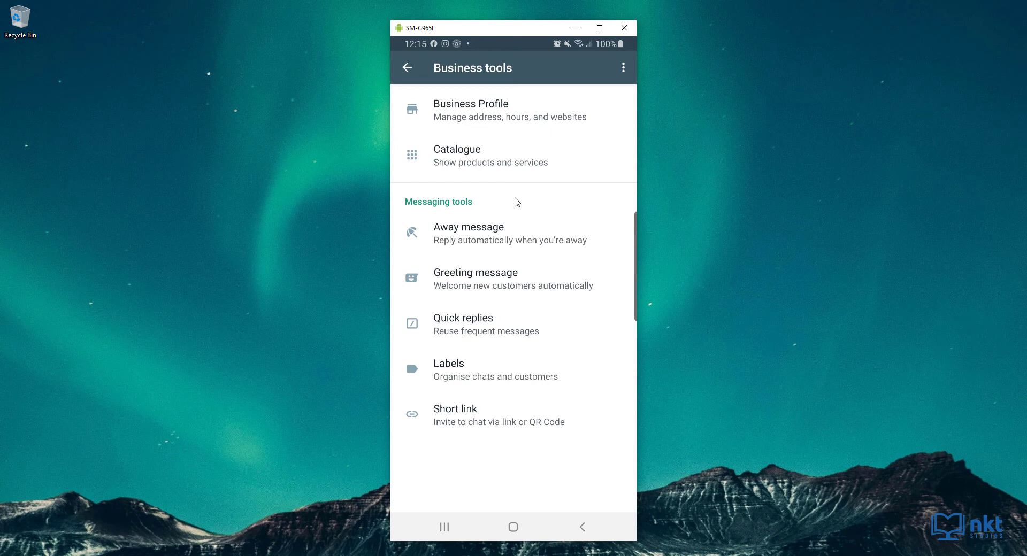
- Enable the away message with schedule 'Always send' and recipients 'Everyone', and save it
{"action": "left_click", "coordinate": [502, 239]}
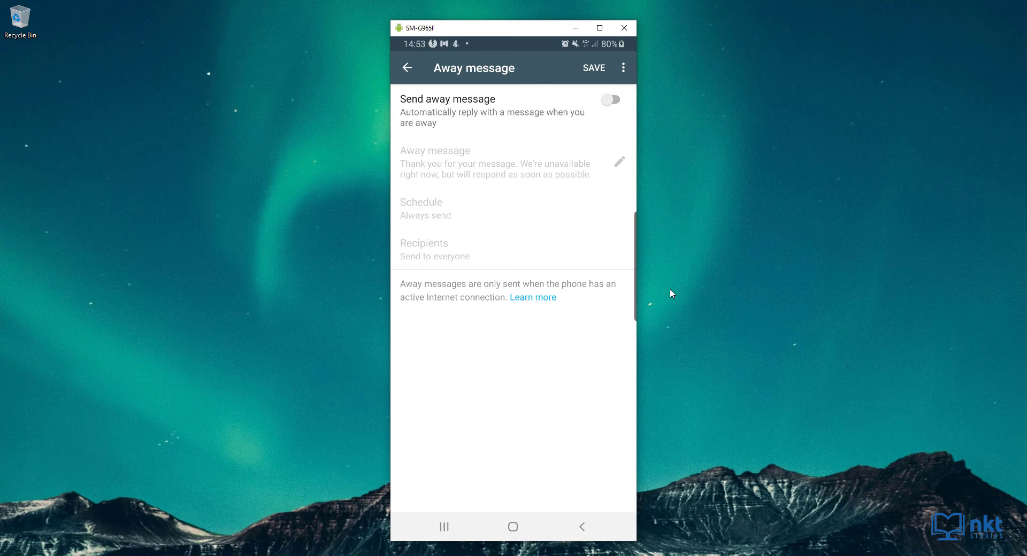
{"action": "left_click", "coordinate": [615, 101]}
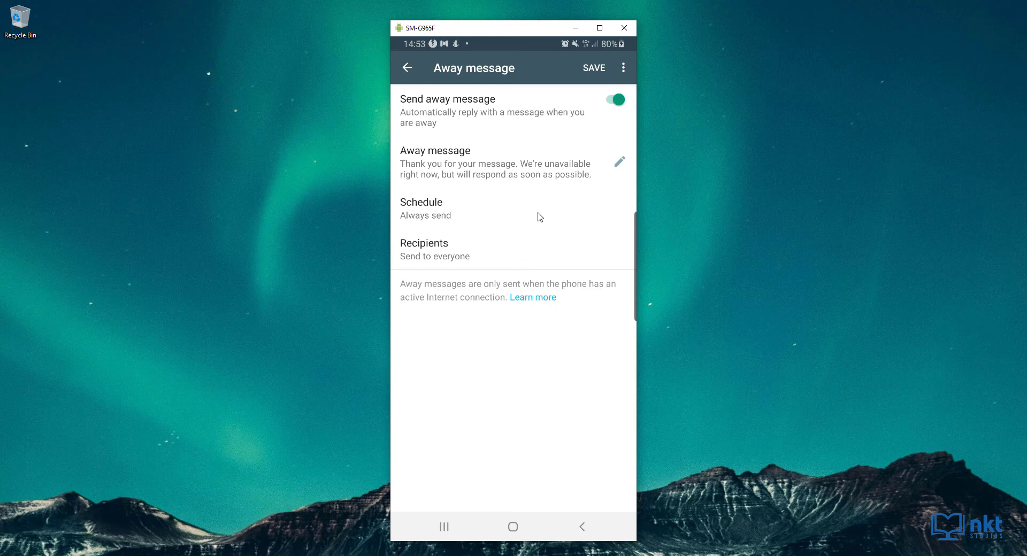
{"action": "left_click", "coordinate": [466, 217]}
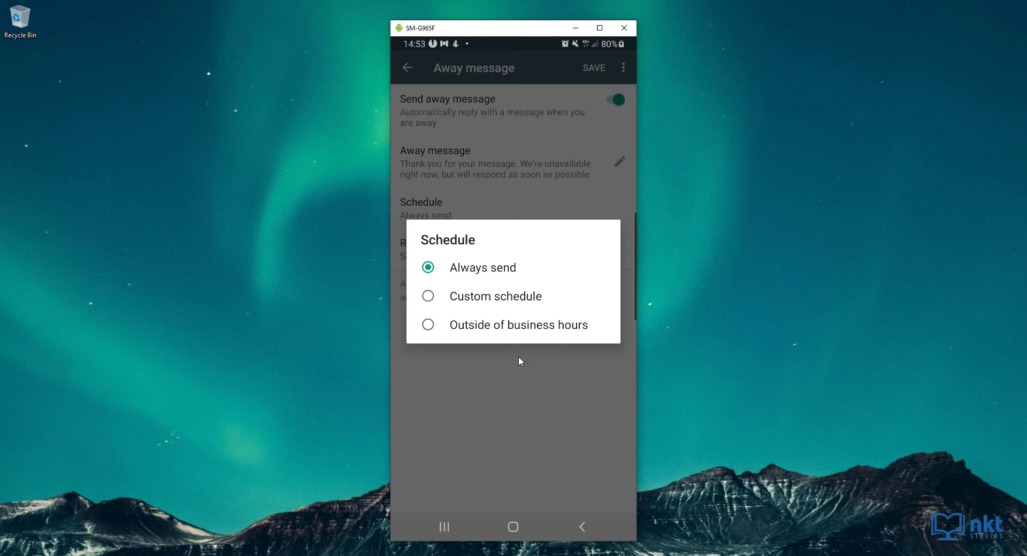
{"action": "left_click", "coordinate": [523, 380]}
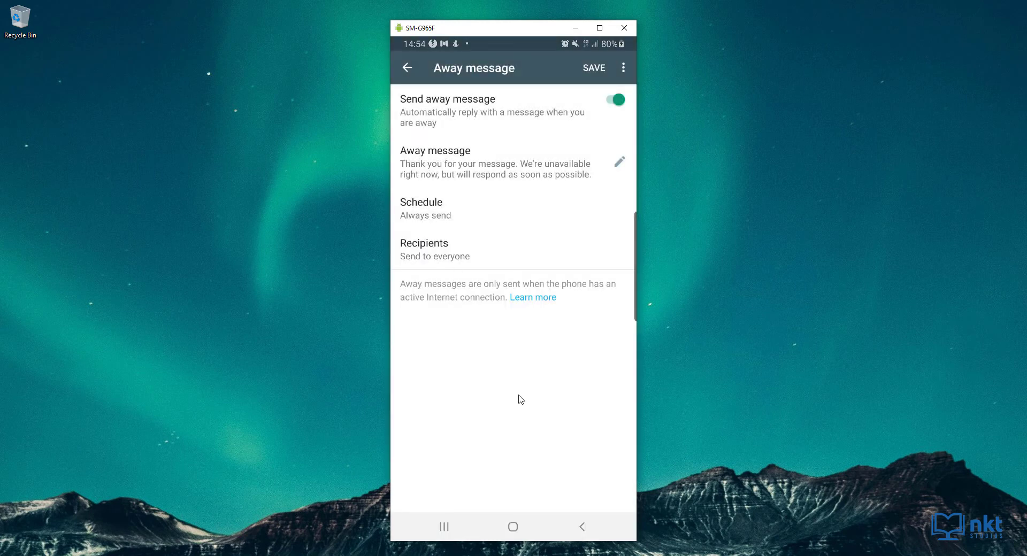
{"action": "left_click", "coordinate": [461, 257]}
{"action": "left_click", "coordinate": [594, 69]}
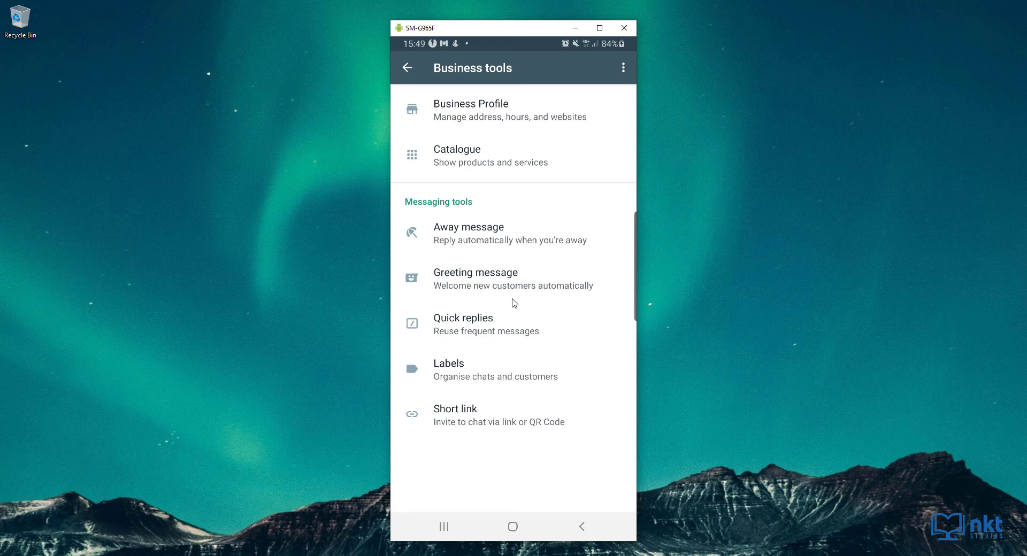
- Enable the greeting message, keeping its default welcome text and 'Everyone' recipients, and save it
{"action": "left_click", "coordinate": [513, 289]}
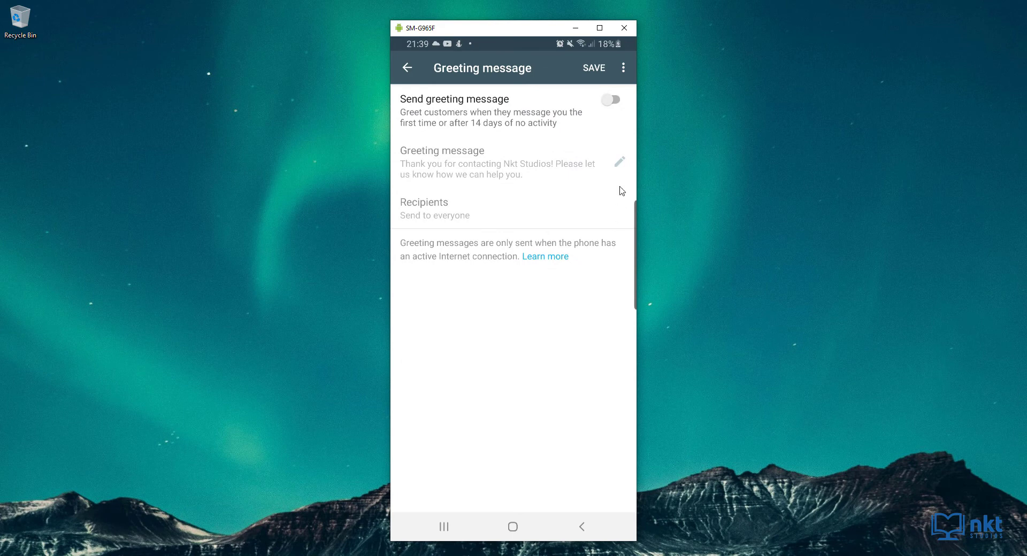
{"action": "left_click", "coordinate": [612, 103]}
{"action": "left_click", "coordinate": [618, 163]}
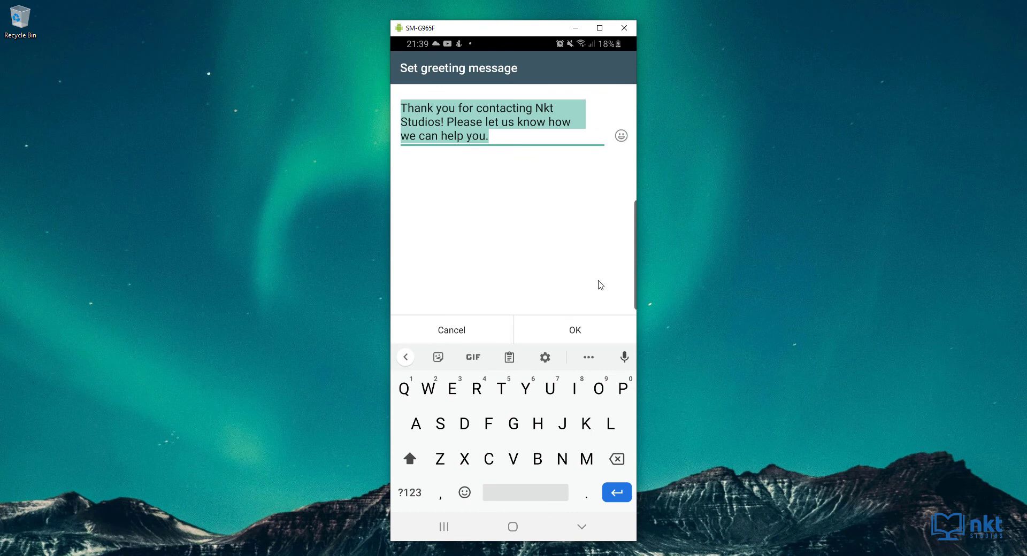
{"action": "left_click", "coordinate": [582, 529]}
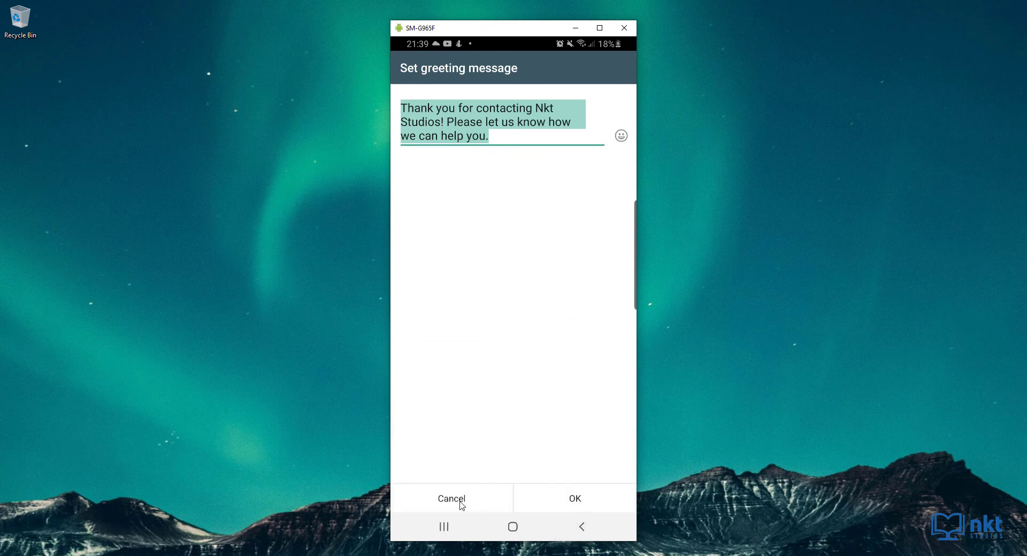
{"action": "left_click", "coordinate": [459, 502]}
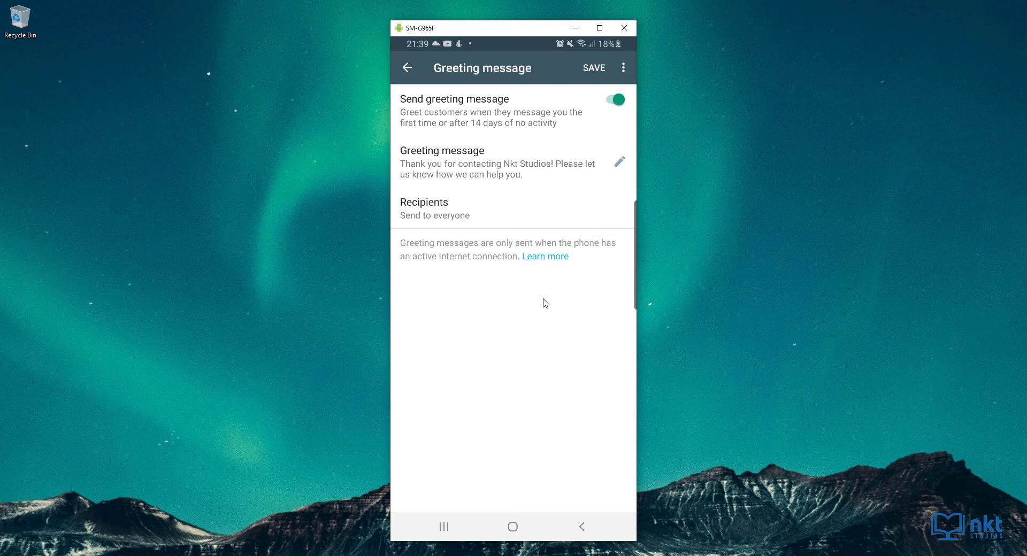
{"action": "left_click", "coordinate": [481, 224]}
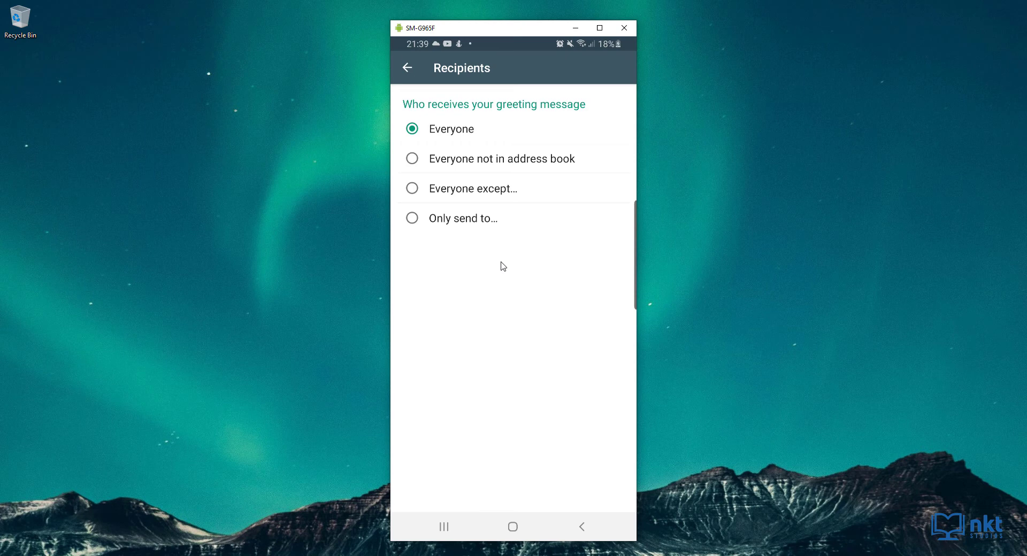
{"action": "left_click", "coordinate": [407, 68]}
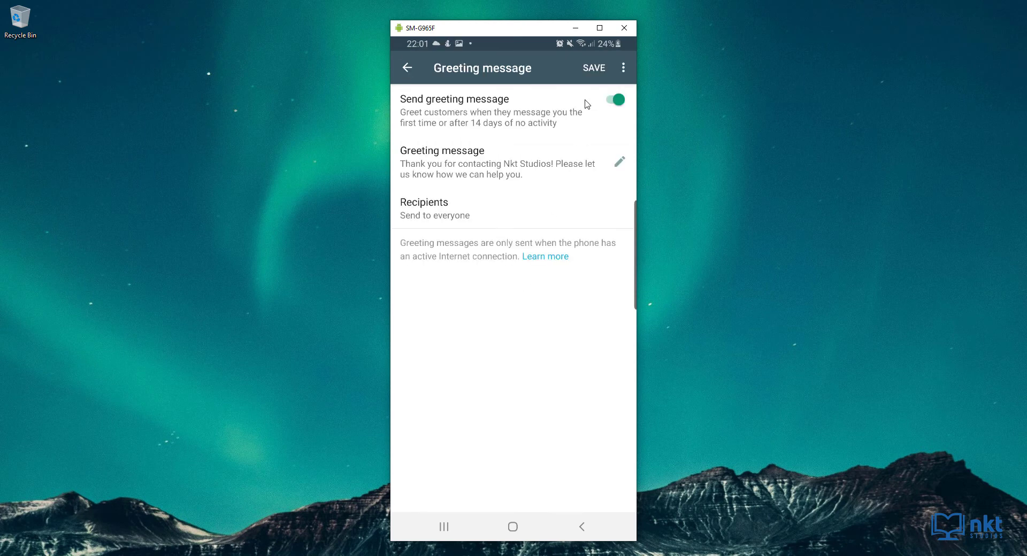
{"action": "left_click", "coordinate": [595, 68]}
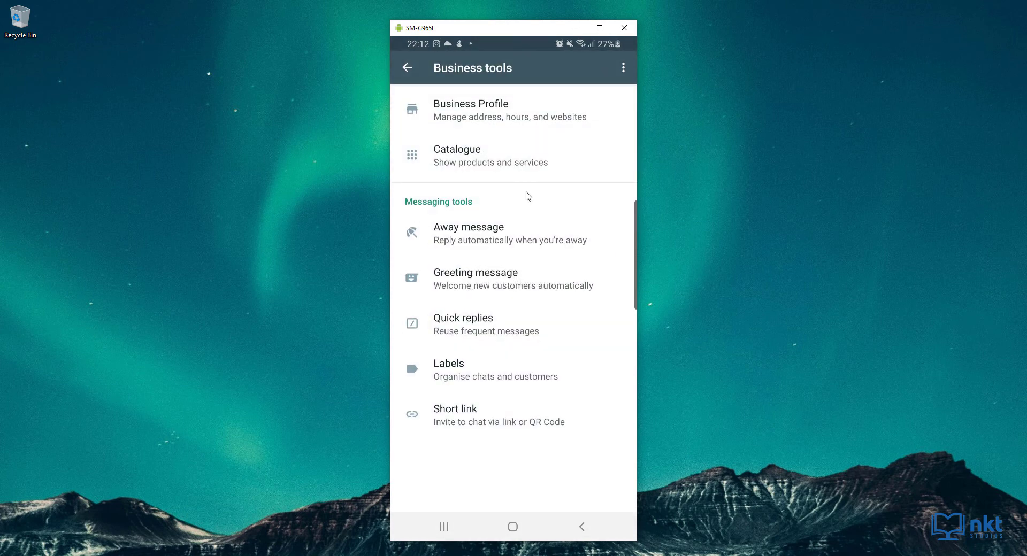
- Draft a new quick reply with message 'Tests' and shortcut 'test'
{"action": "left_click", "coordinate": [486, 324]}
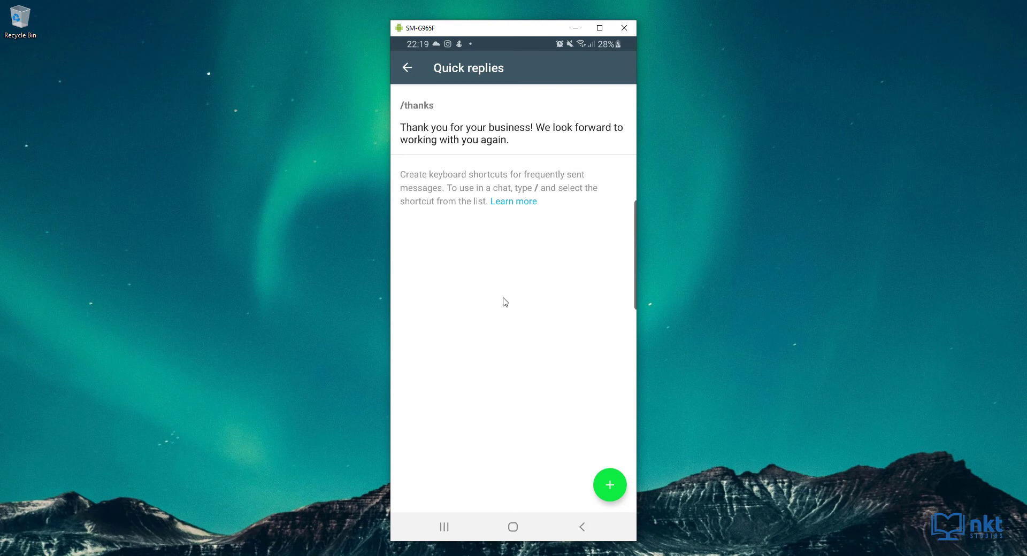
{"action": "left_click", "coordinate": [608, 486]}
{"action": "left_click", "coordinate": [427, 124]}
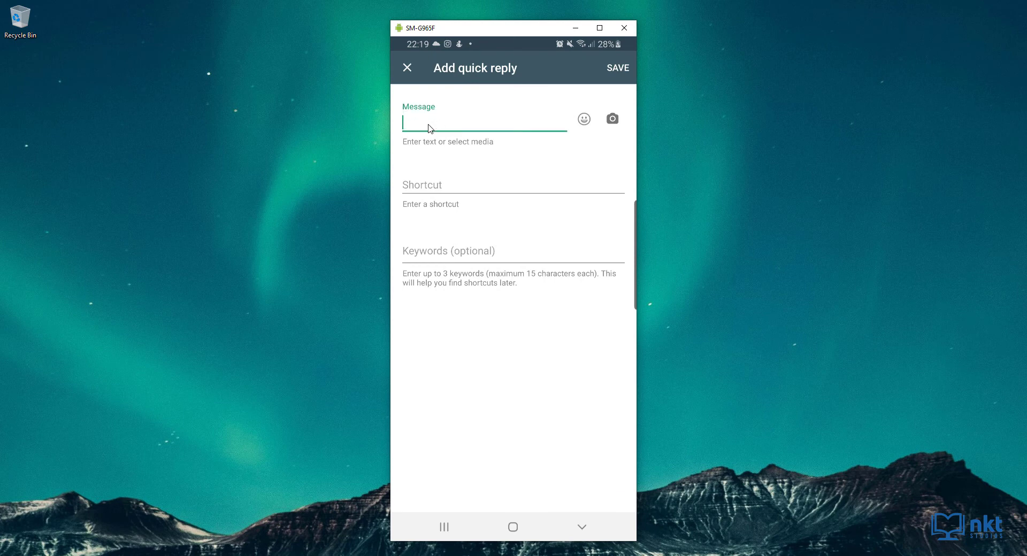
{"action": "type", "text": "Tests"}
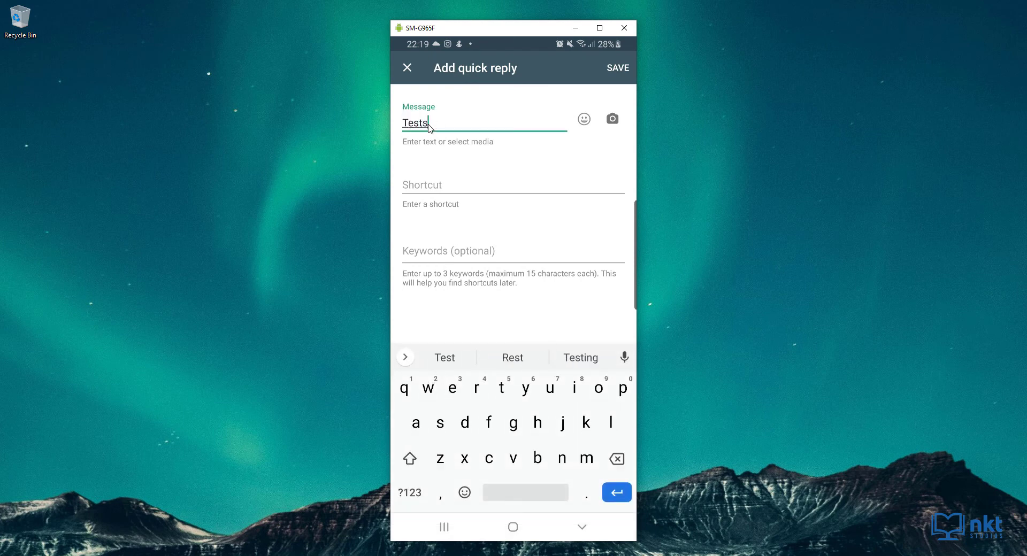
{"action": "left_click", "coordinate": [433, 186]}
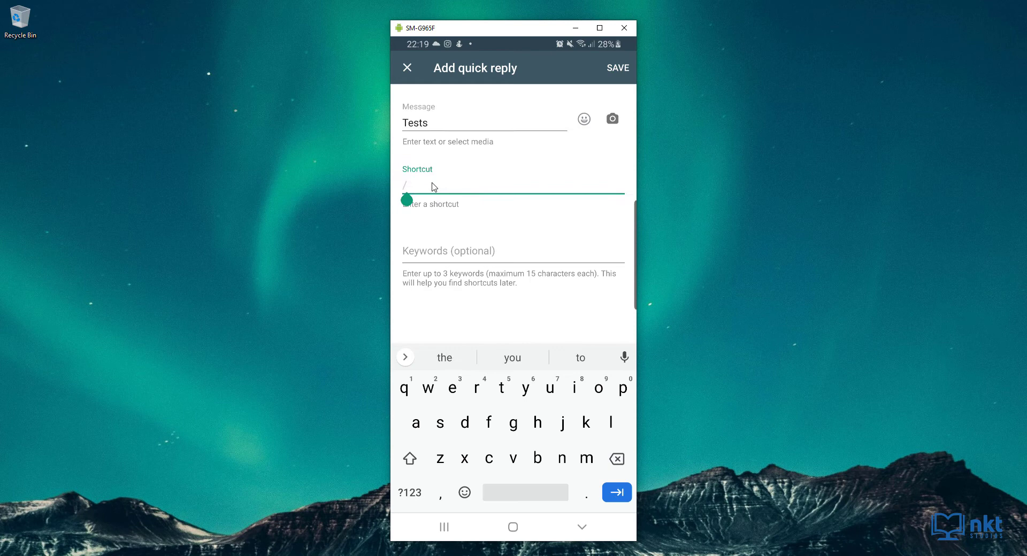
{"action": "type", "text": "test"}
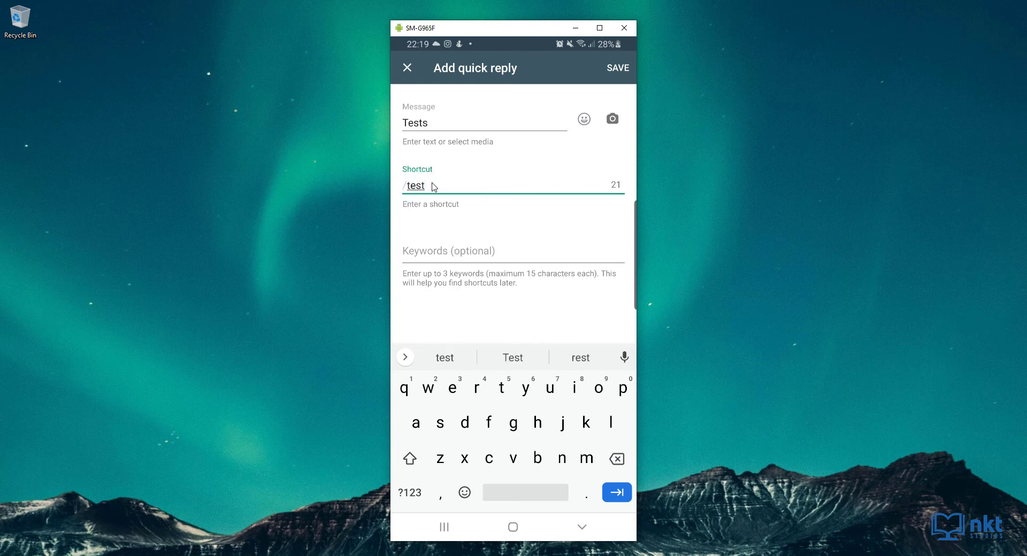
- Discard the unsaved 'test' quick reply and return to Business tools
{"action": "double_click", "coordinate": [423, 124]}
{"action": "left_click", "coordinate": [408, 69]}
{"action": "left_click", "coordinate": [584, 297]}
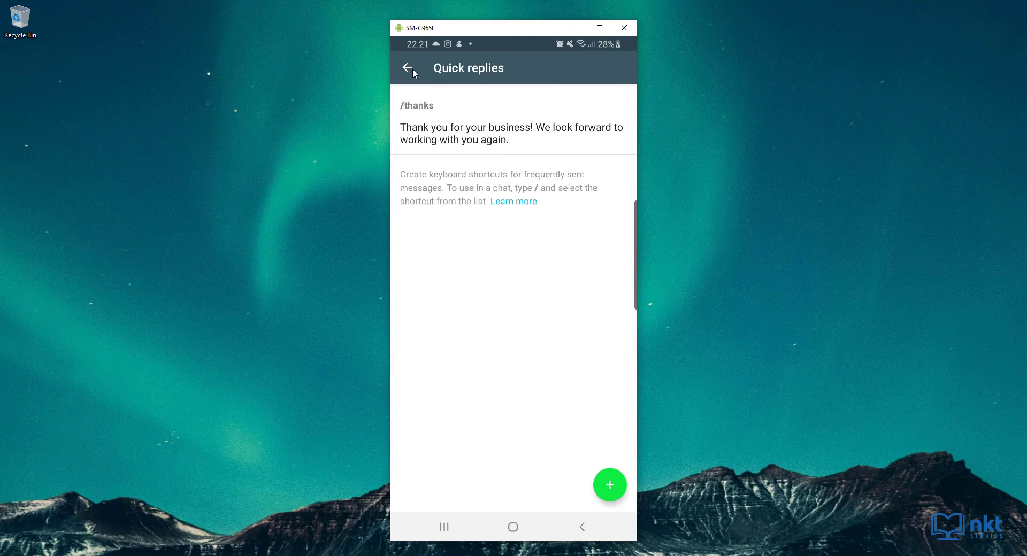
{"action": "left_click", "coordinate": [410, 69]}
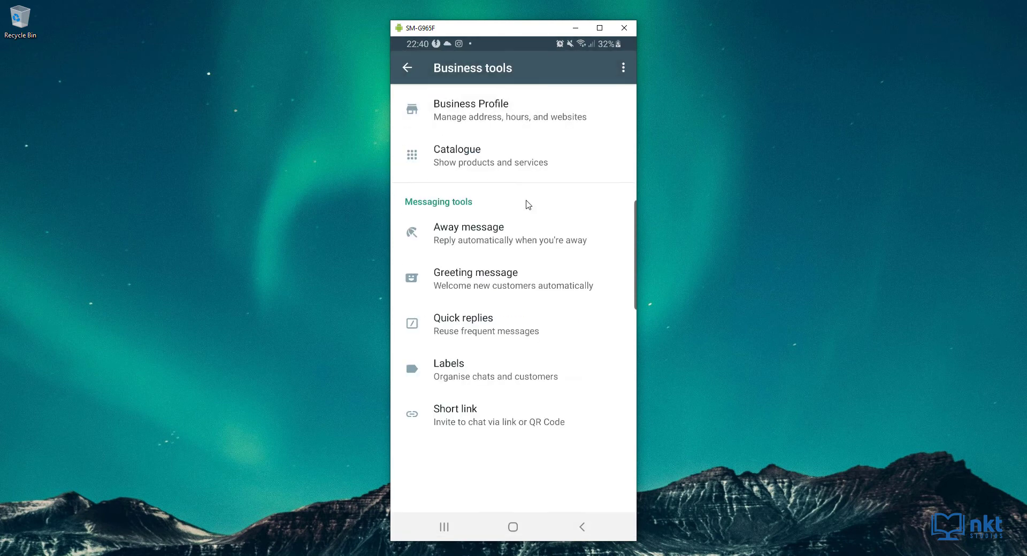
- In a new chat with Test Account, expand '/thanks' into its full quick reply, then delete it unsent
{"action": "left_click", "coordinate": [407, 68]}
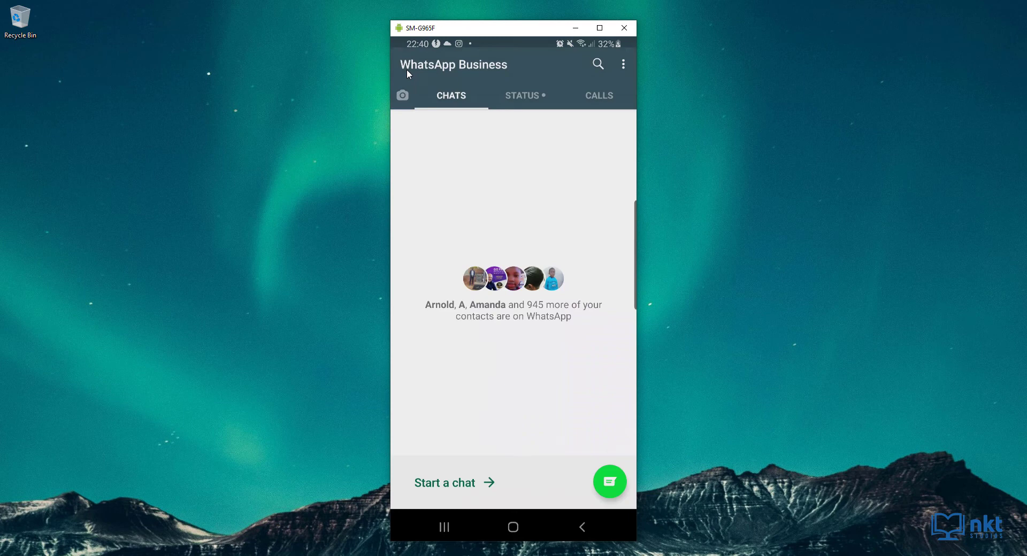
{"action": "left_click", "coordinate": [610, 485]}
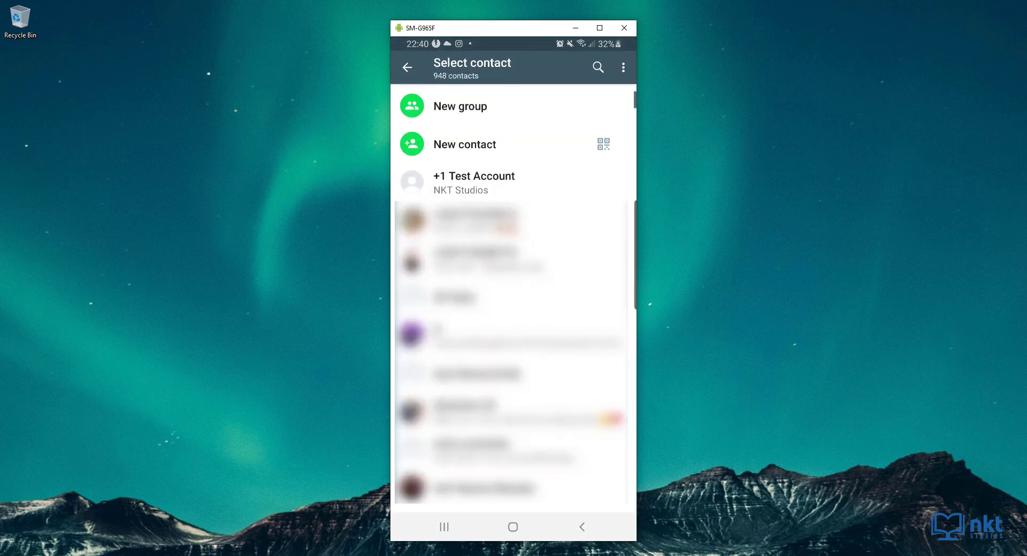
{"action": "left_click", "coordinate": [468, 190]}
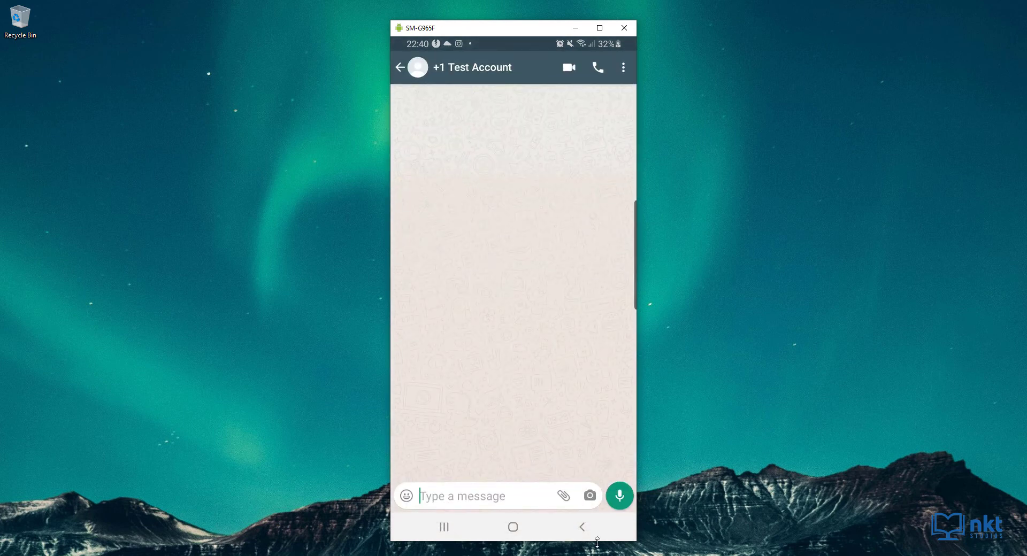
{"action": "type", "text": "/thanks"}
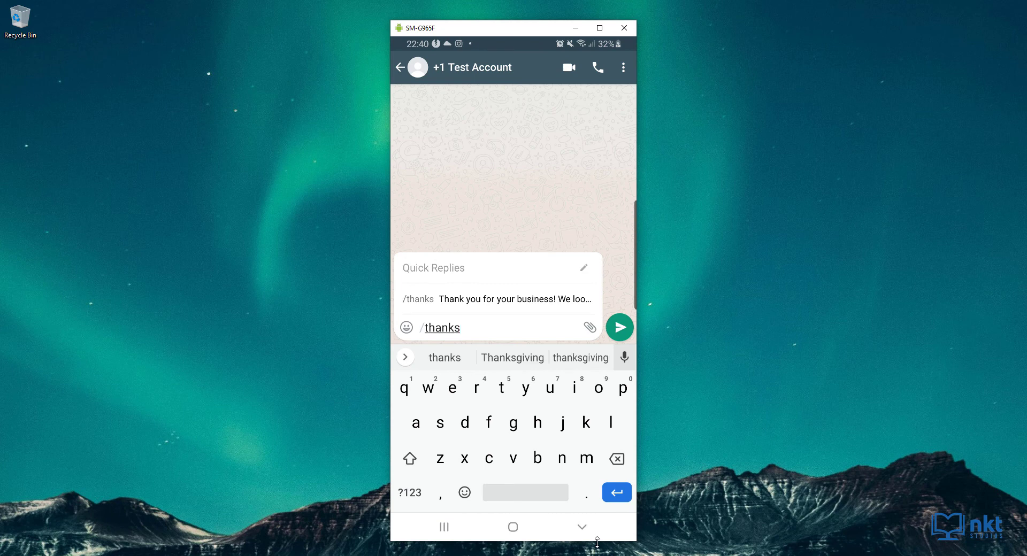
{"action": "left_click", "coordinate": [483, 298]}
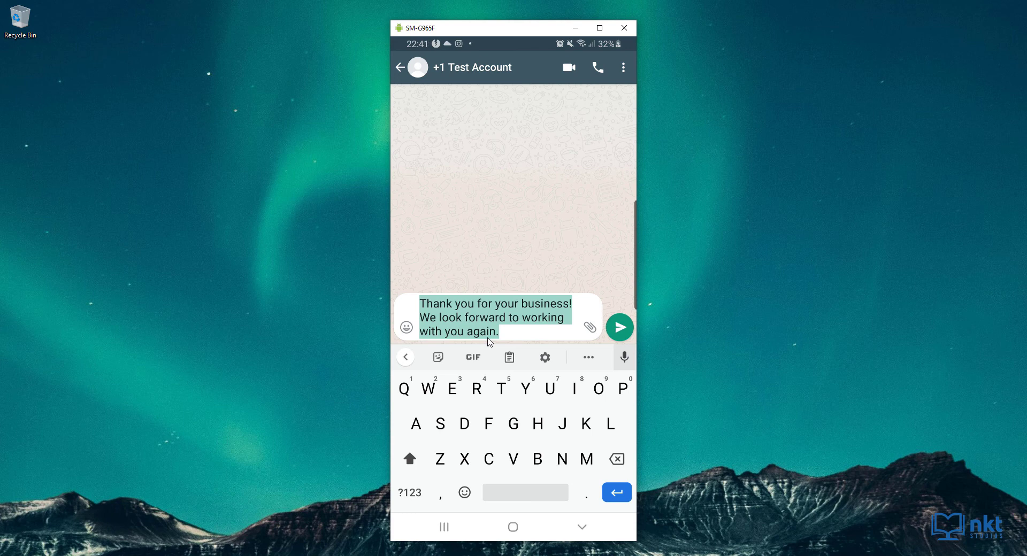
{"action": "key", "text": "BackSpace"}
{"action": "left_click", "coordinate": [400, 66]}
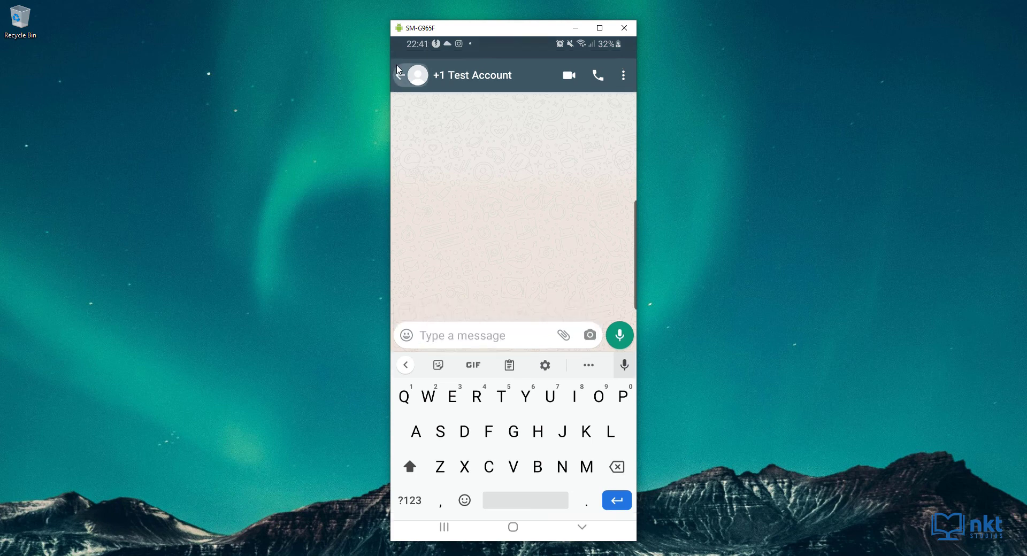
{"action": "left_click", "coordinate": [622, 67]}
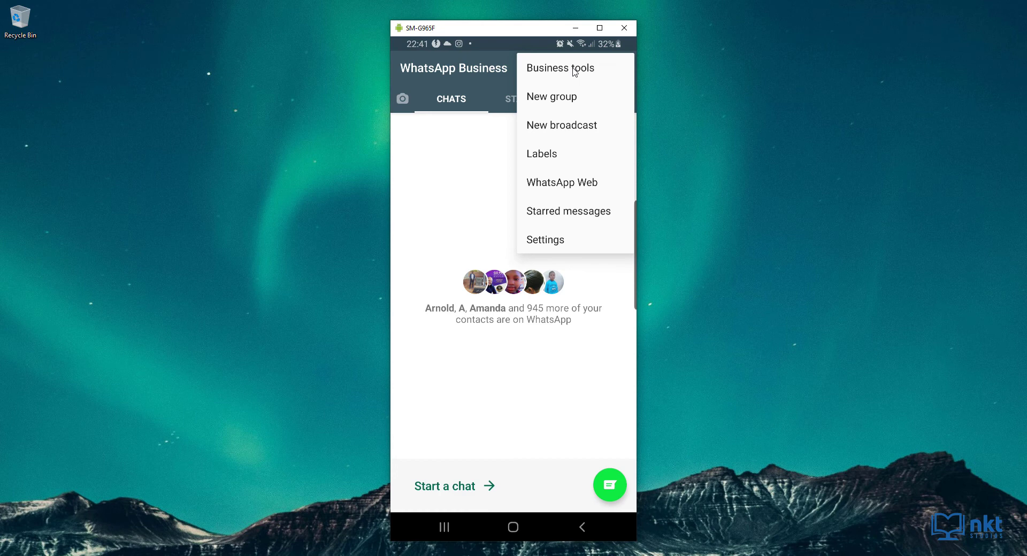
- Review the five default chat labels, cancelling the Add new label dialog without creating one
{"action": "left_click", "coordinate": [580, 74]}
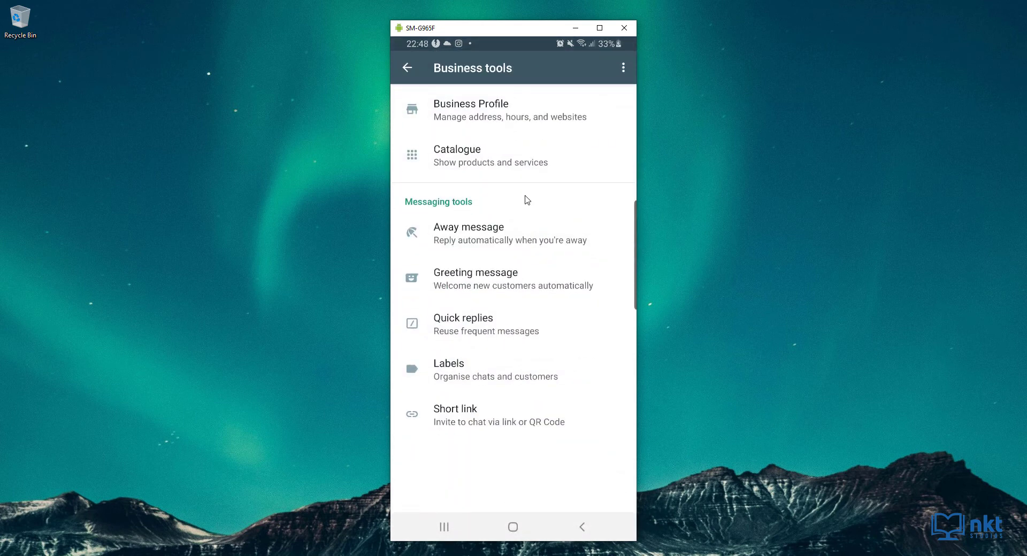
{"action": "left_click", "coordinate": [502, 369]}
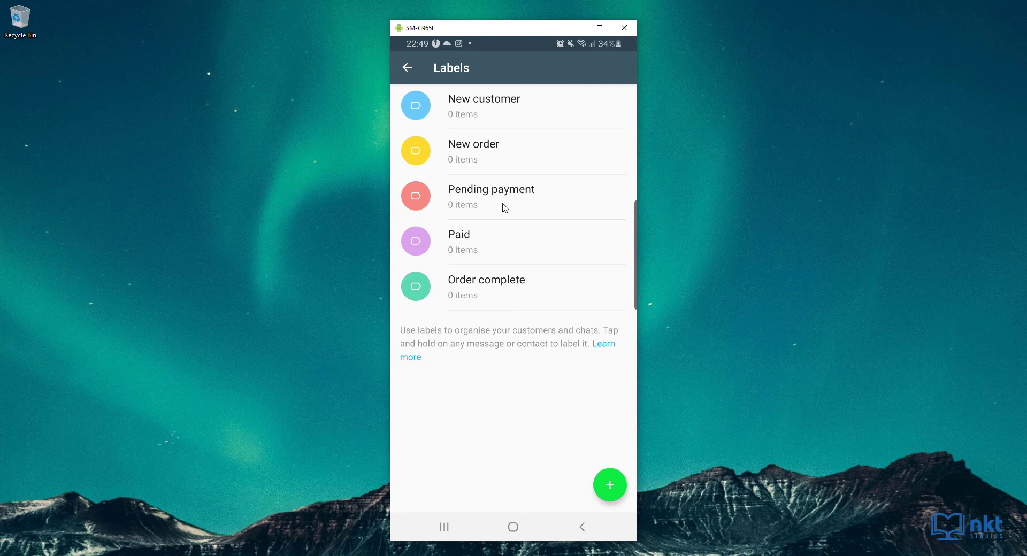
{"action": "left_click", "coordinate": [609, 487]}
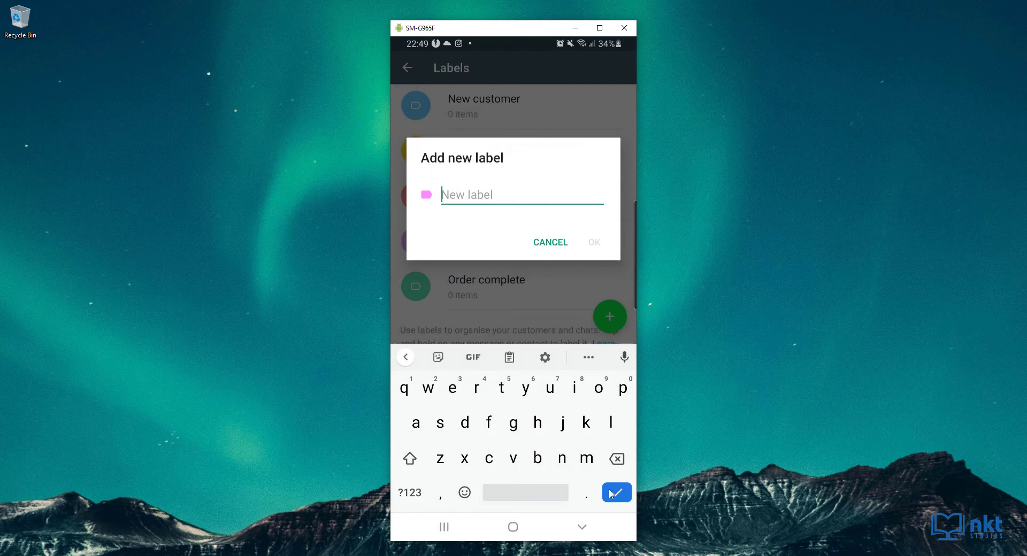
{"action": "left_click", "coordinate": [545, 242]}
{"action": "left_click", "coordinate": [407, 71]}
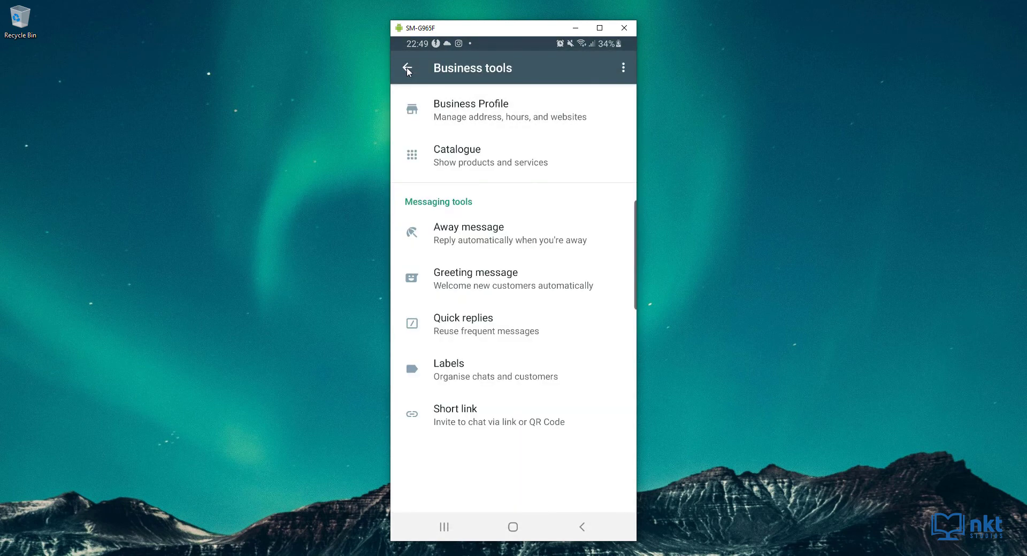
- Apply the 'New customer' label to the Test Account chat
{"action": "left_click", "coordinate": [408, 69]}
{"action": "left_click", "coordinate": [609, 488]}
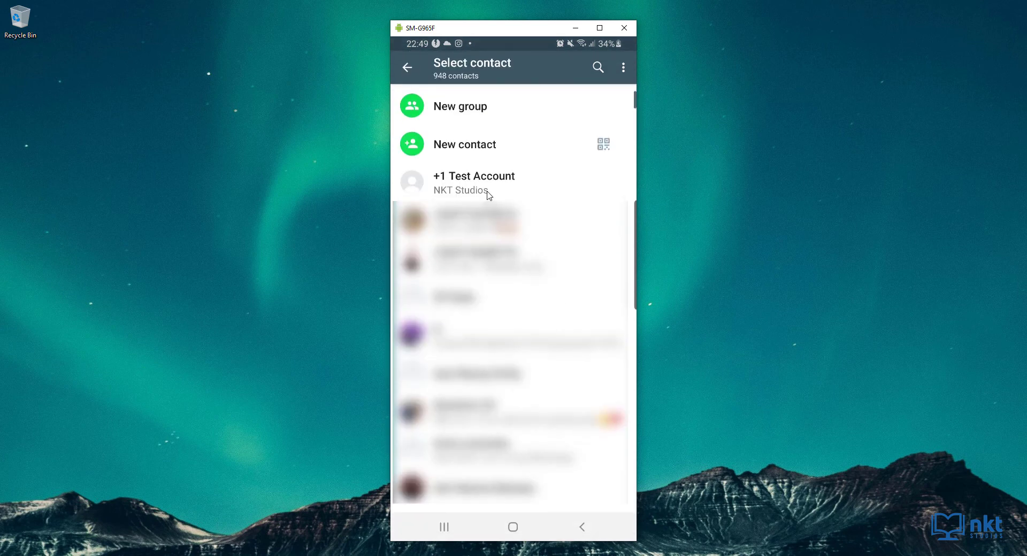
{"action": "left_click", "coordinate": [487, 194]}
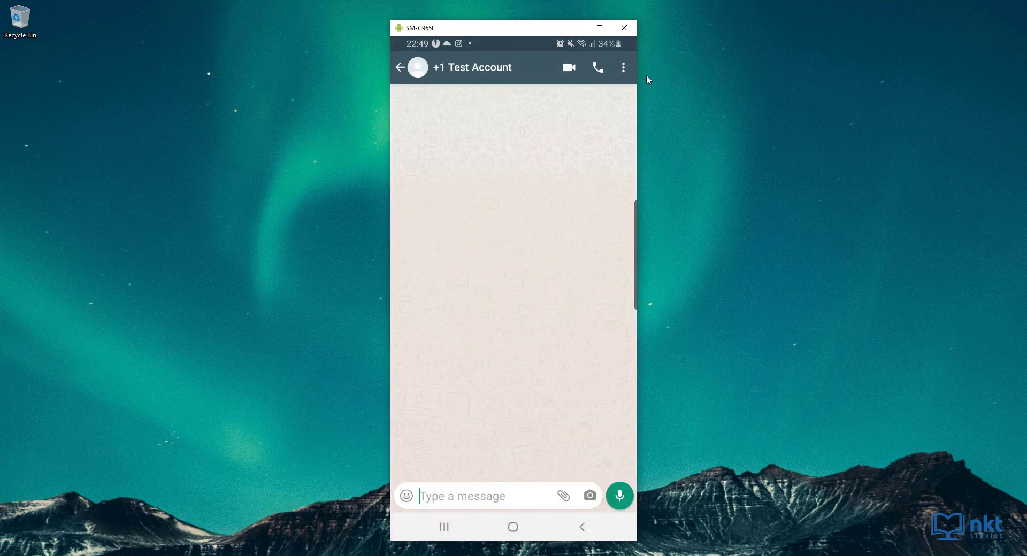
{"action": "left_click", "coordinate": [622, 65]}
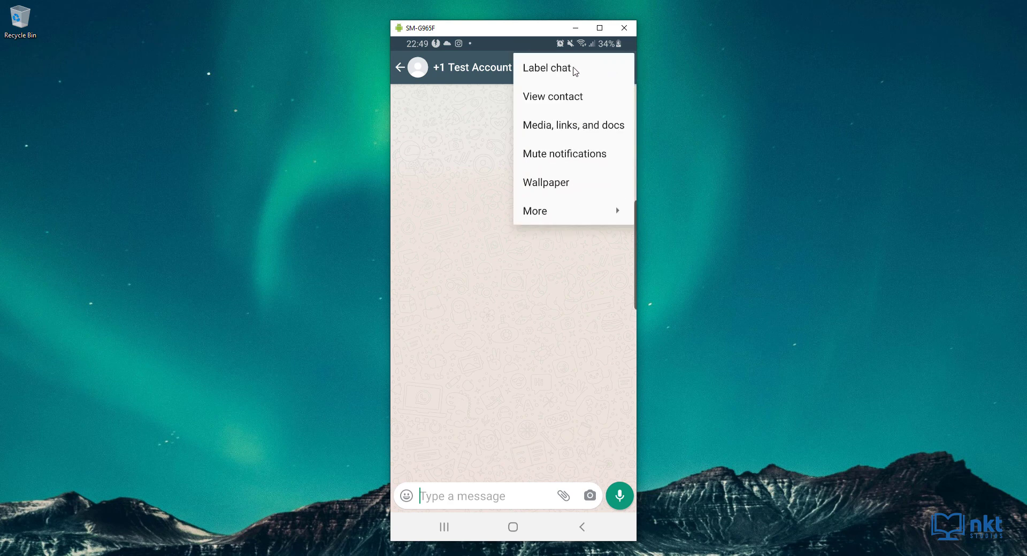
{"action": "left_click", "coordinate": [573, 68]}
{"action": "left_click", "coordinate": [600, 204]}
{"action": "left_click", "coordinate": [593, 386]}
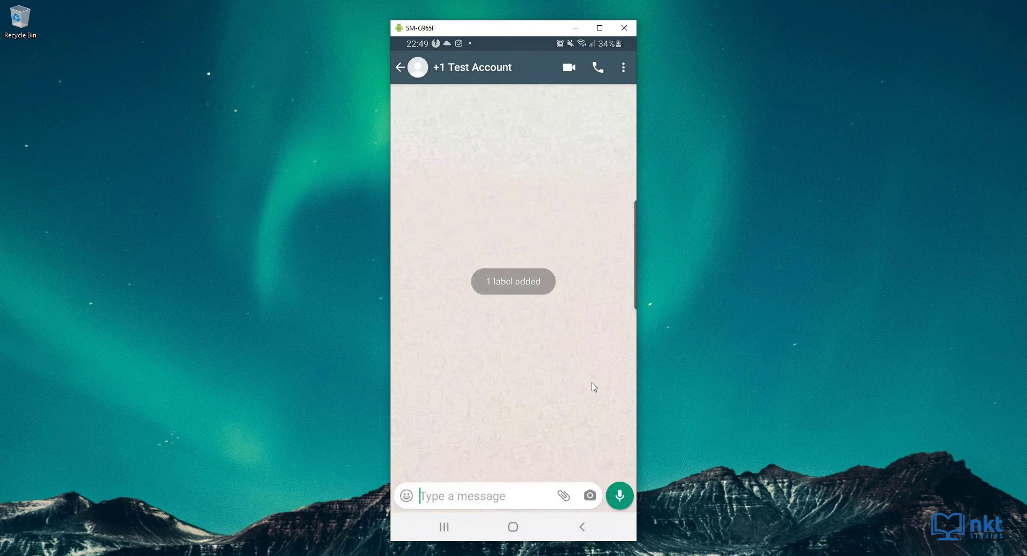
{"action": "left_click", "coordinate": [401, 68]}
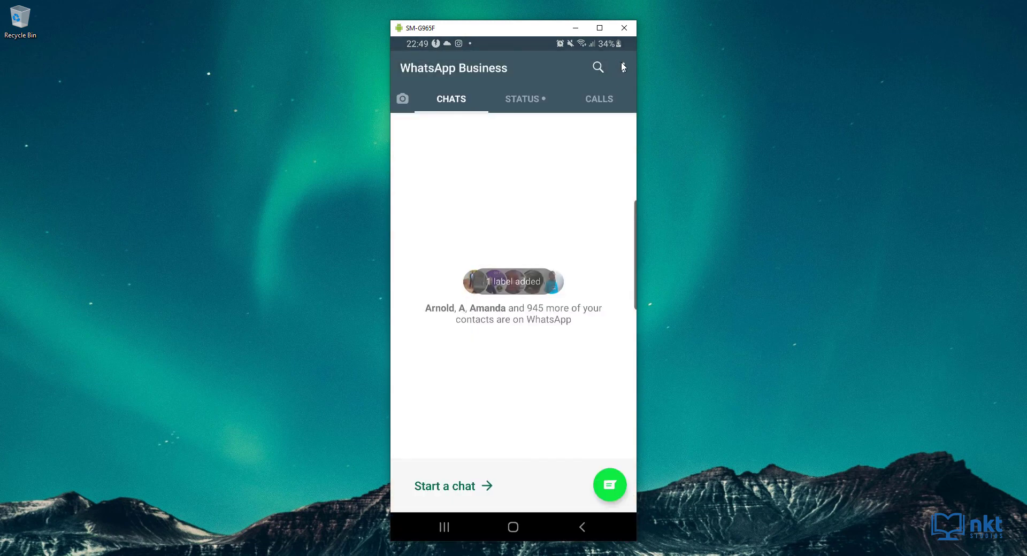
- Confirm the 'New customer' label lists the test chat, then return to Business tools
{"action": "left_click", "coordinate": [623, 66]}
{"action": "left_click", "coordinate": [623, 67]}
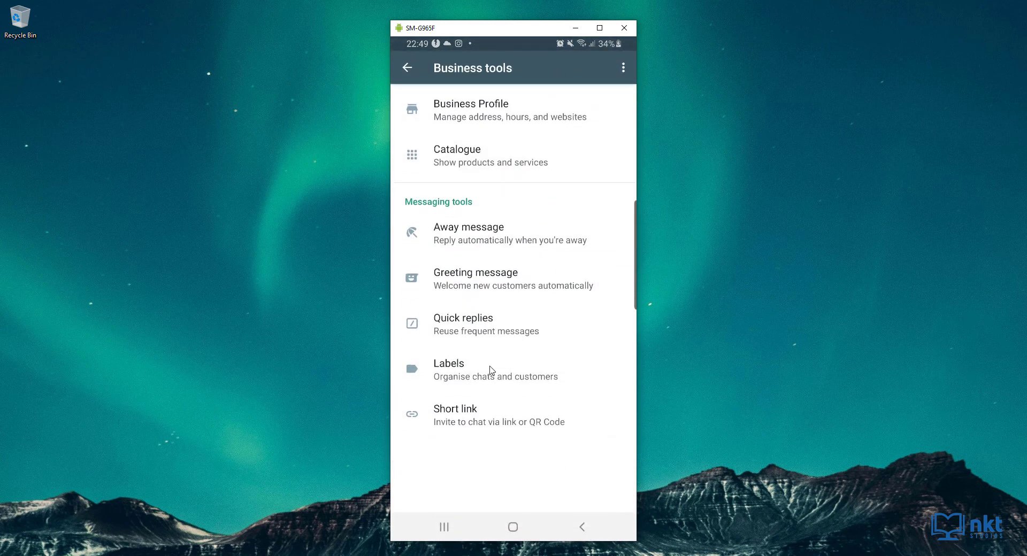
{"action": "left_click", "coordinate": [489, 369]}
{"action": "left_click", "coordinate": [482, 108]}
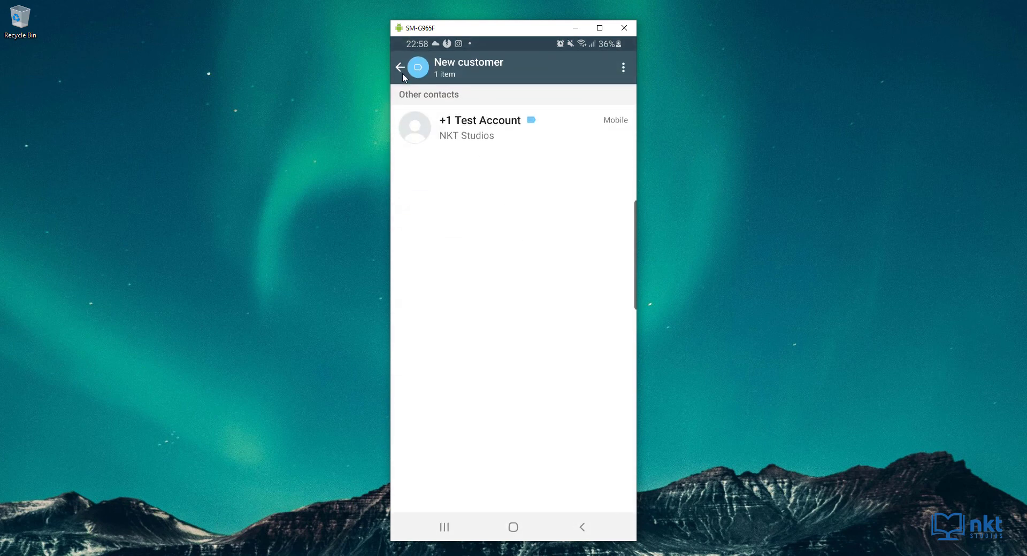
{"action": "left_click", "coordinate": [398, 70]}
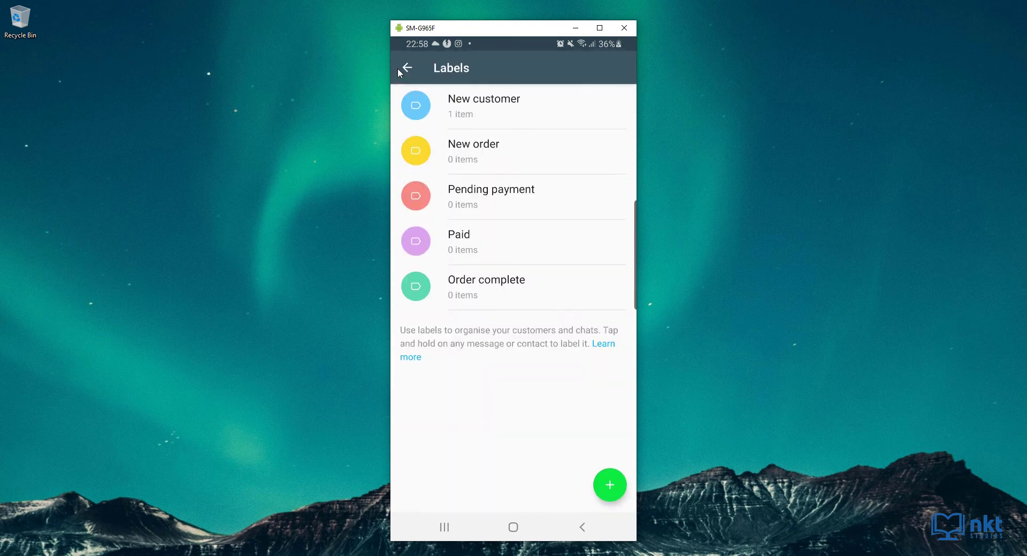
{"action": "left_click", "coordinate": [405, 68]}
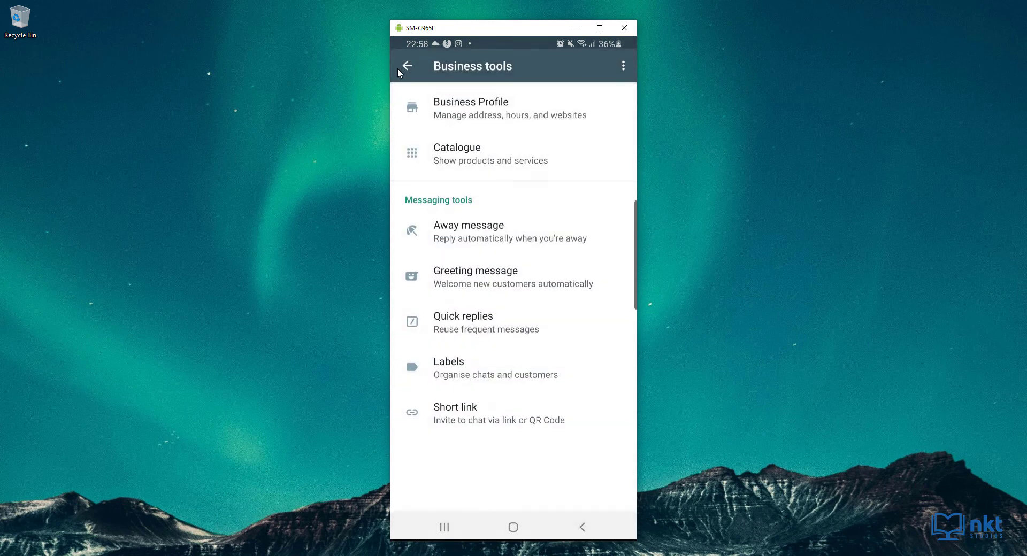
- Turn on the short link's default 'Hello! I'm interested…' message unchanged and copy the link
{"action": "left_click", "coordinate": [502, 425]}
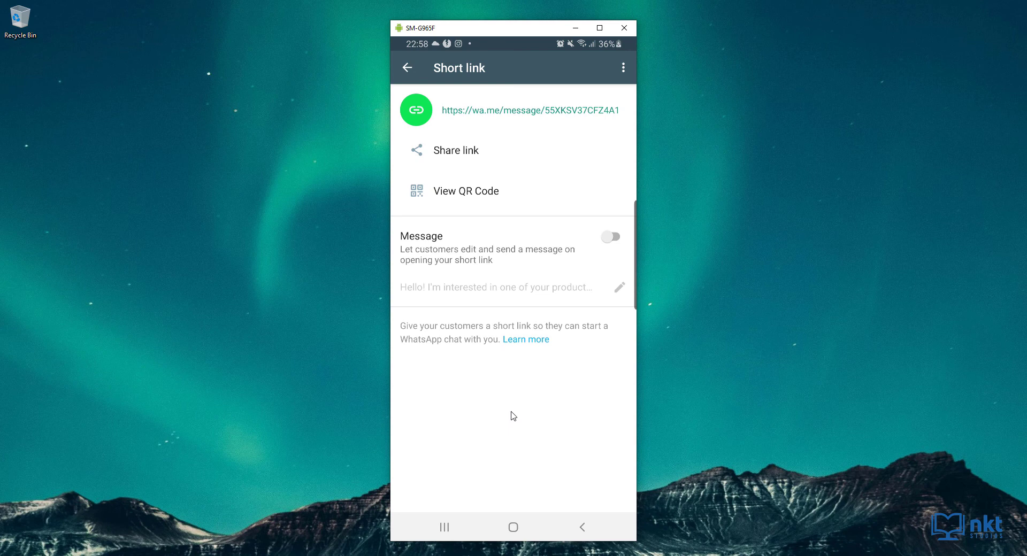
{"action": "left_click", "coordinate": [617, 237]}
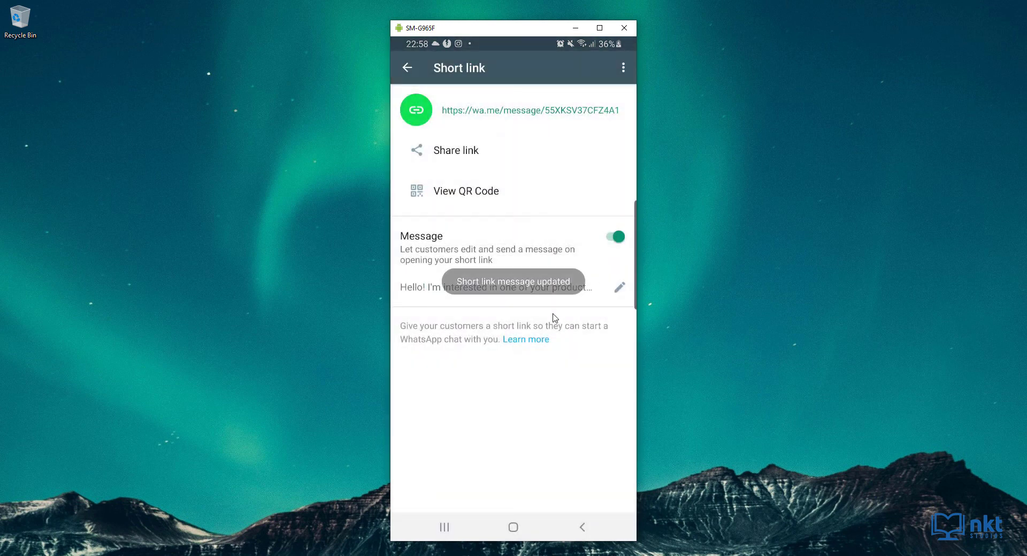
{"action": "left_click", "coordinate": [431, 301]}
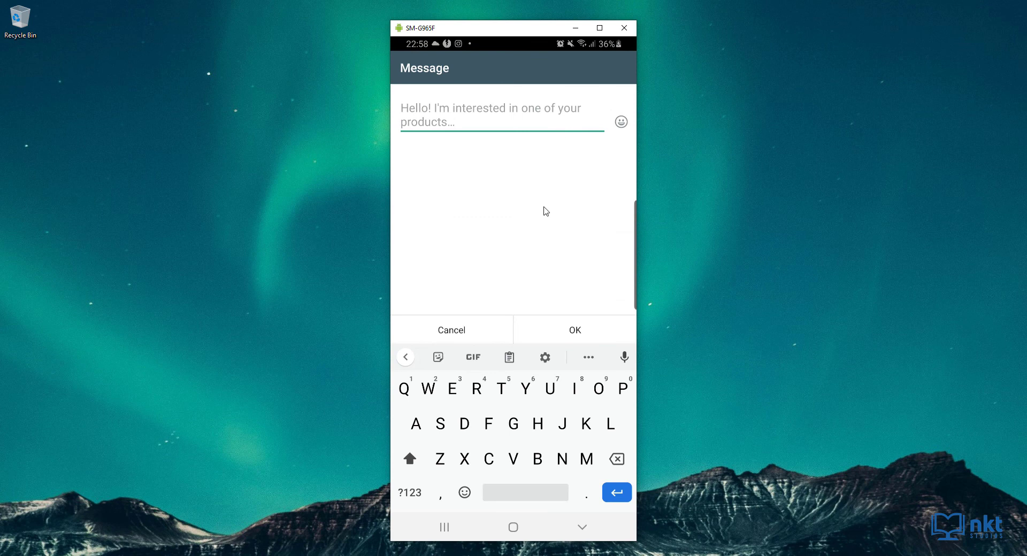
{"action": "left_click", "coordinate": [499, 323]}
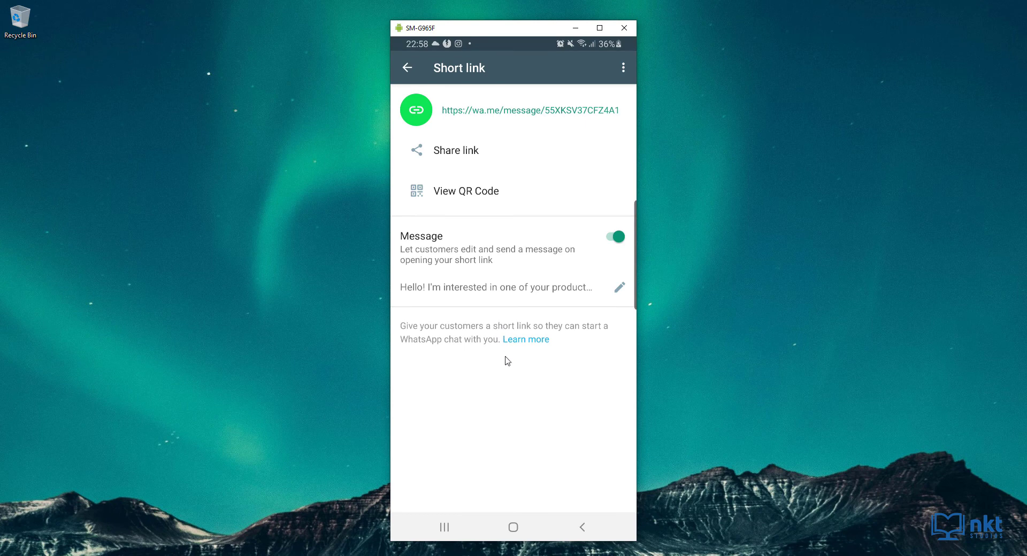
{"action": "left_click", "coordinate": [580, 115]}
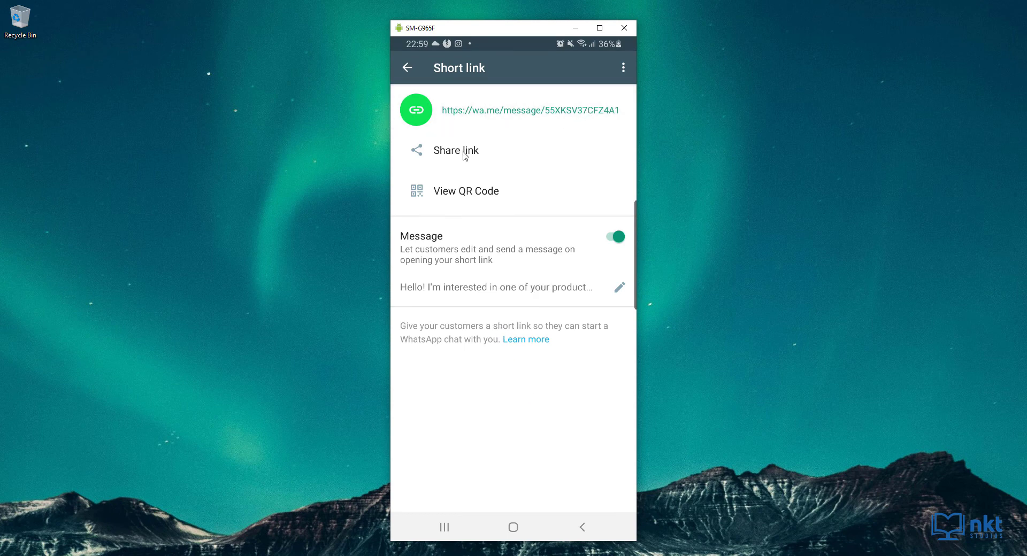